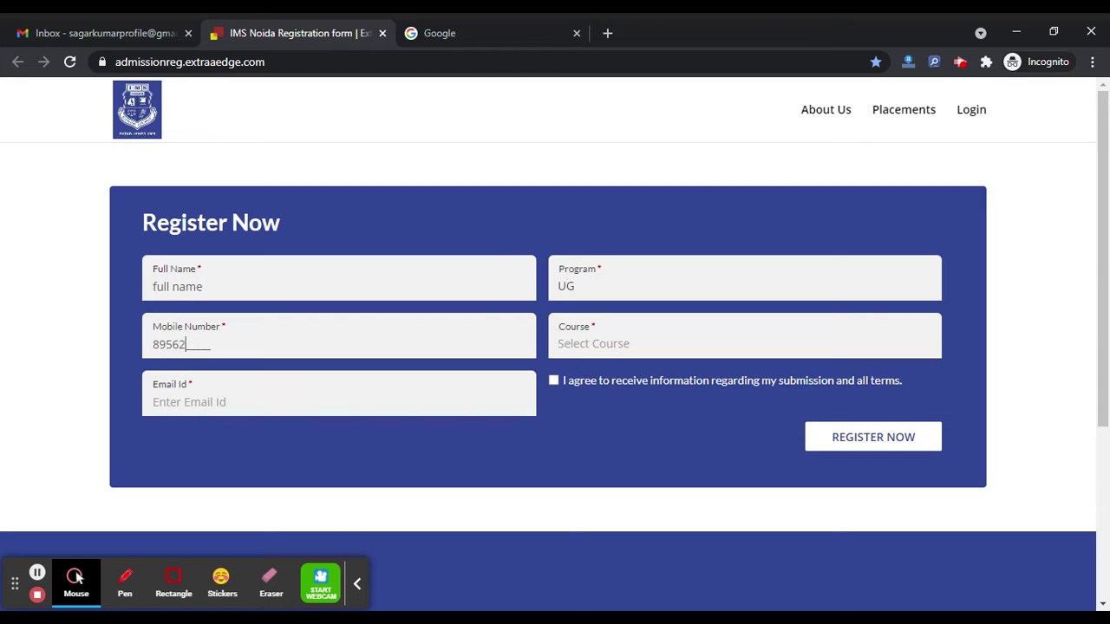
Register for the BBA course with the applicant's e-mail address, accept the terms and submit.
click(649, 339)
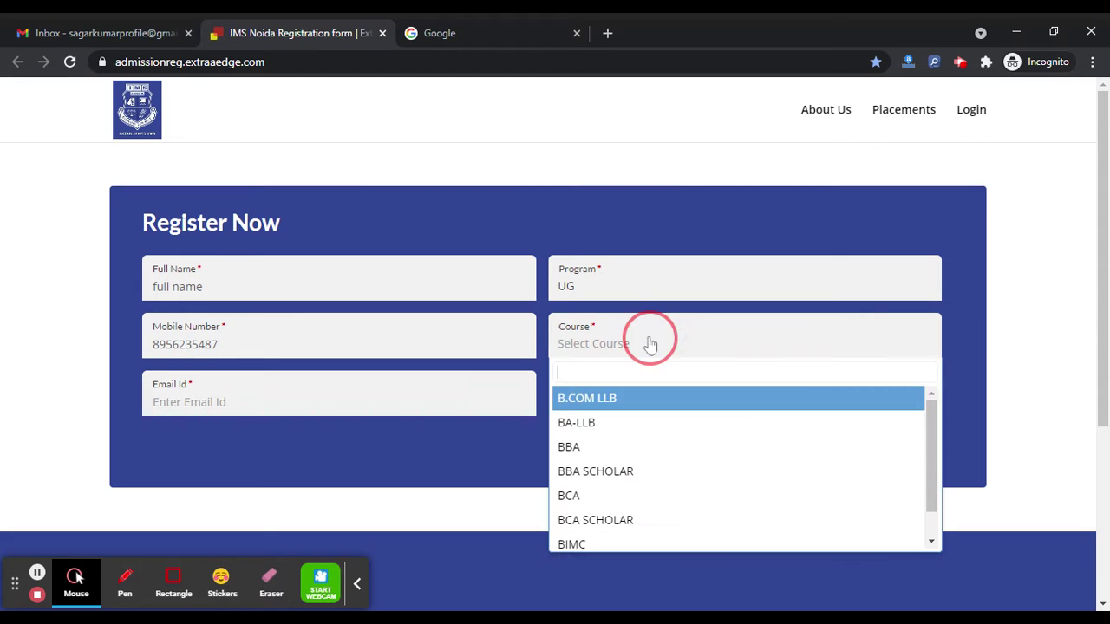
click(638, 447)
click(399, 397)
text(S)
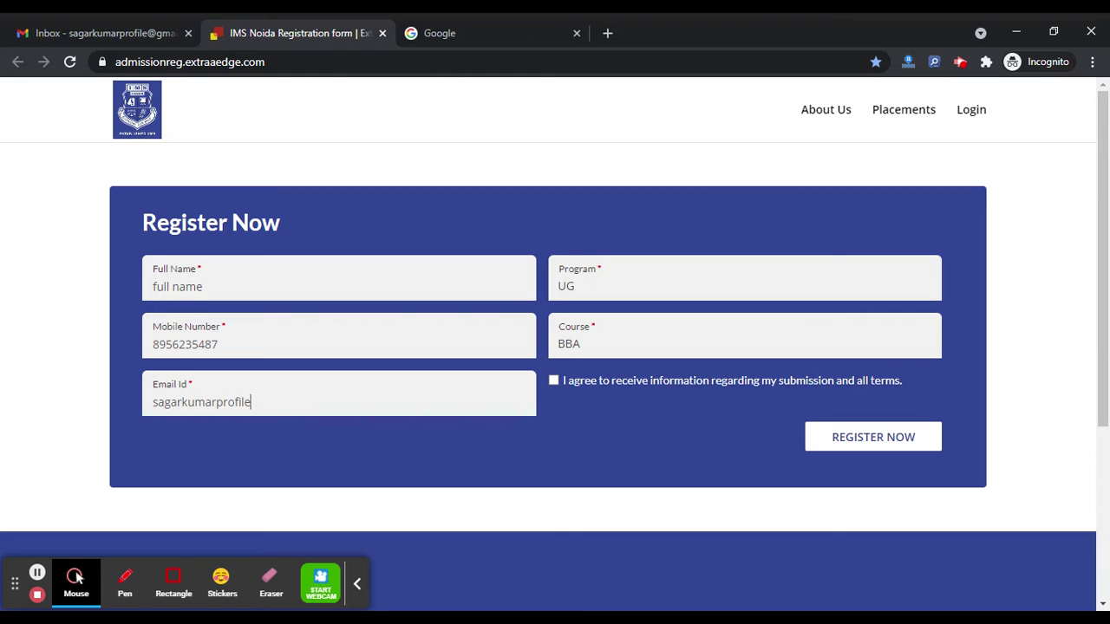
text(.com)
click(556, 381)
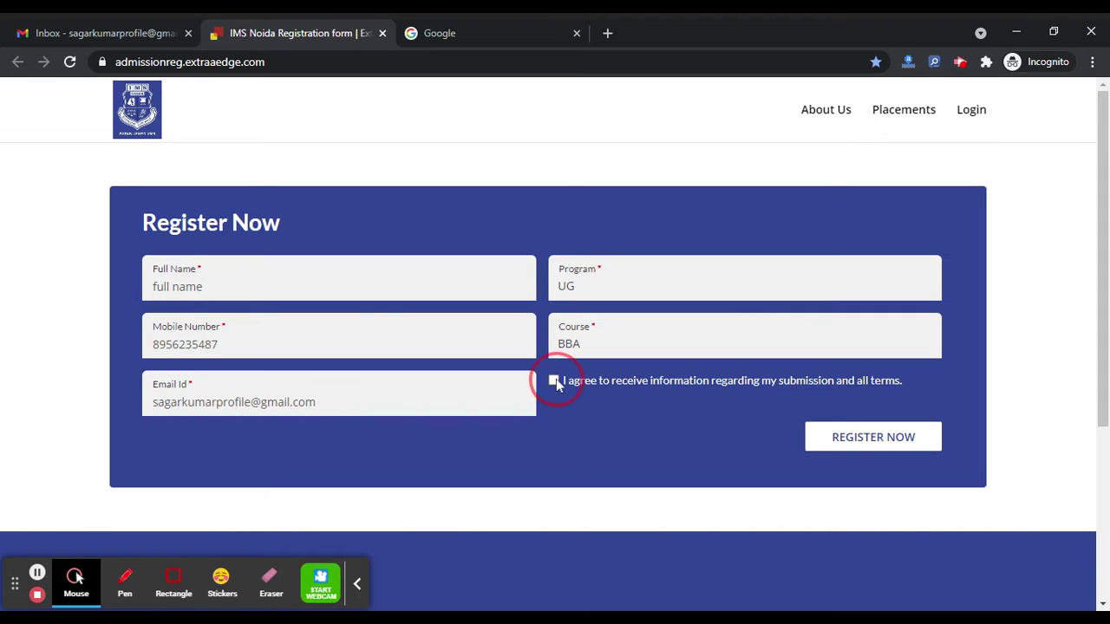
click(833, 438)
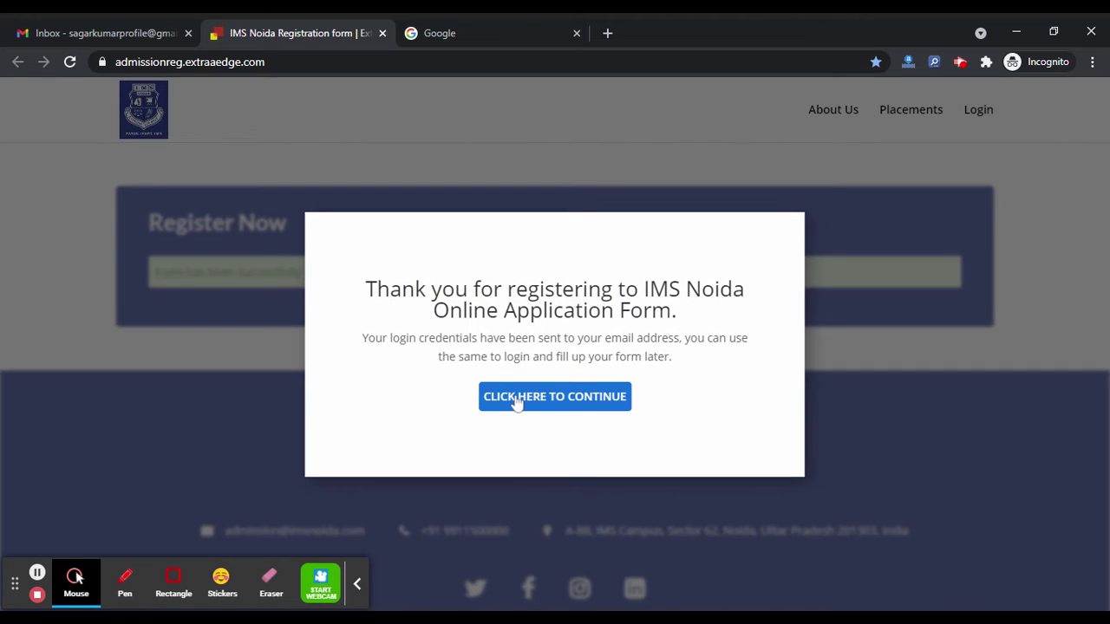
Continue past the registration confirmation to the Step 1 Personal Details form, then go to the Gmail inbox.
click(516, 401)
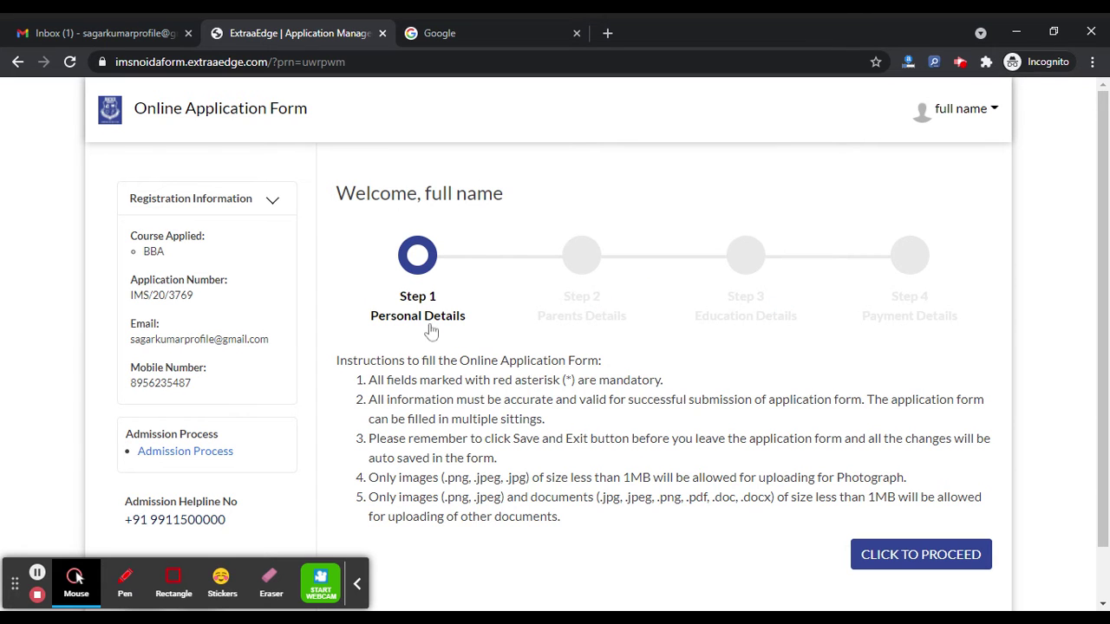
click(929, 555)
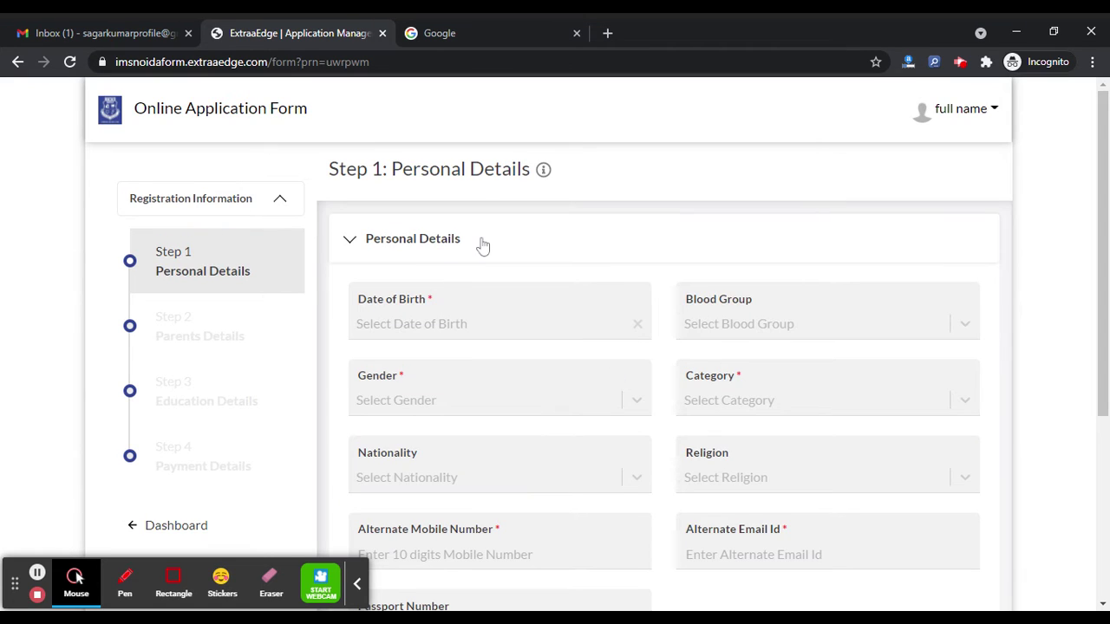
click(139, 27)
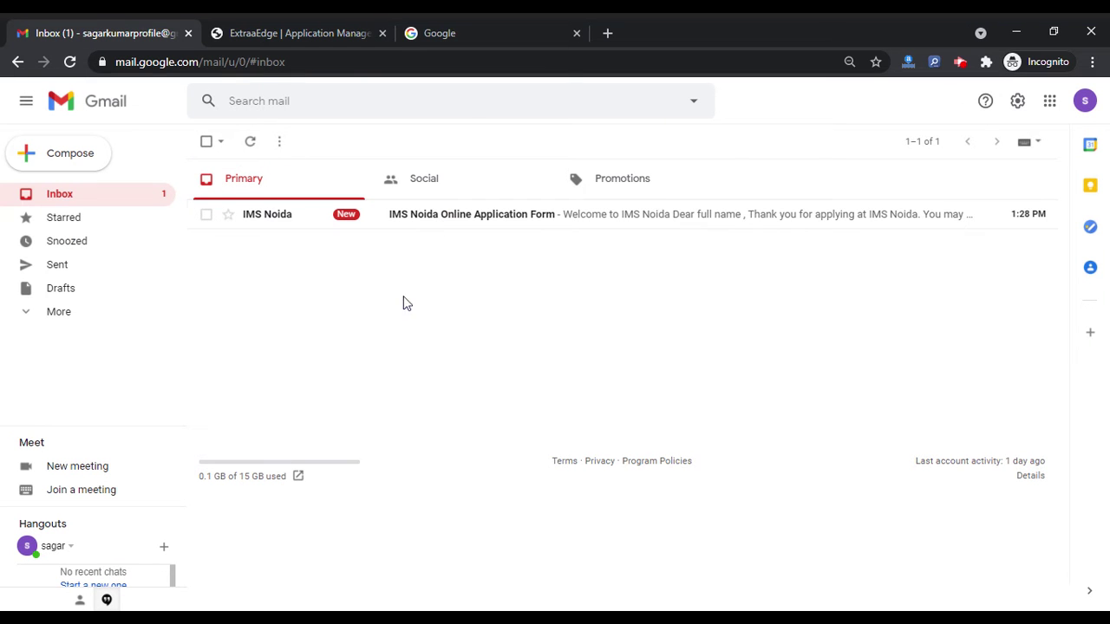
Read the login credentials in the IMS Noida welcome email, then return to the application form.
click(421, 220)
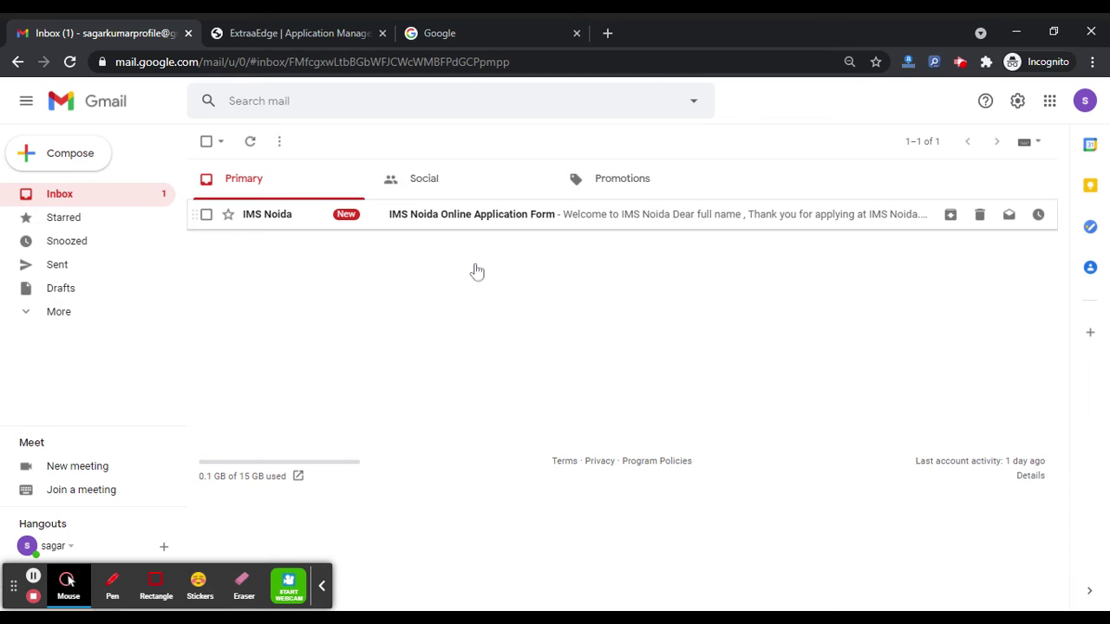
scroll(572, 337, down, 2)
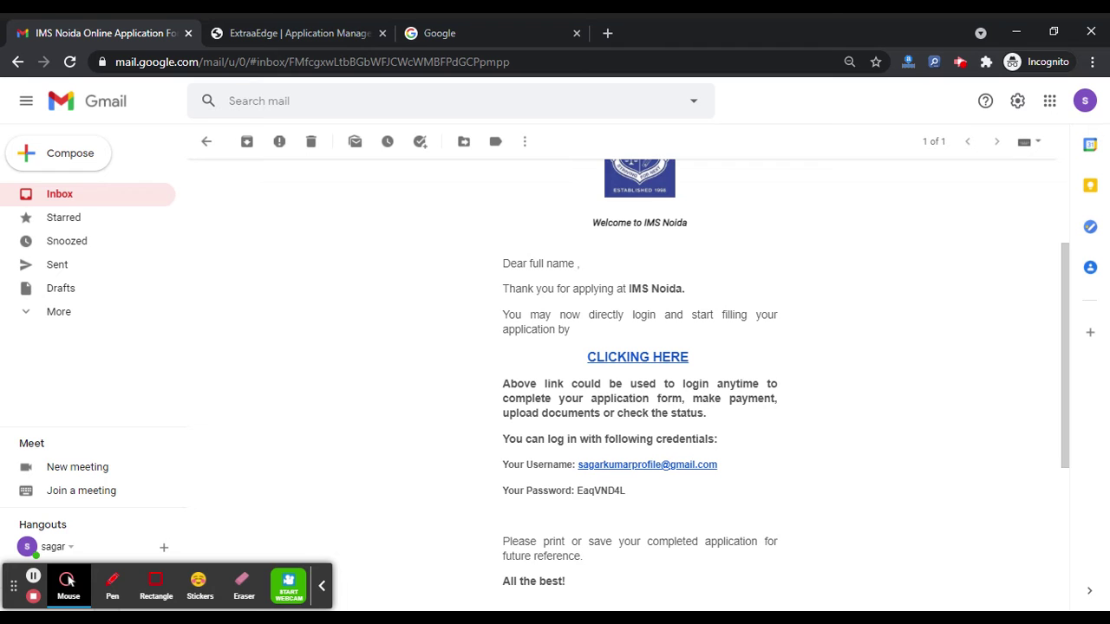
click(330, 32)
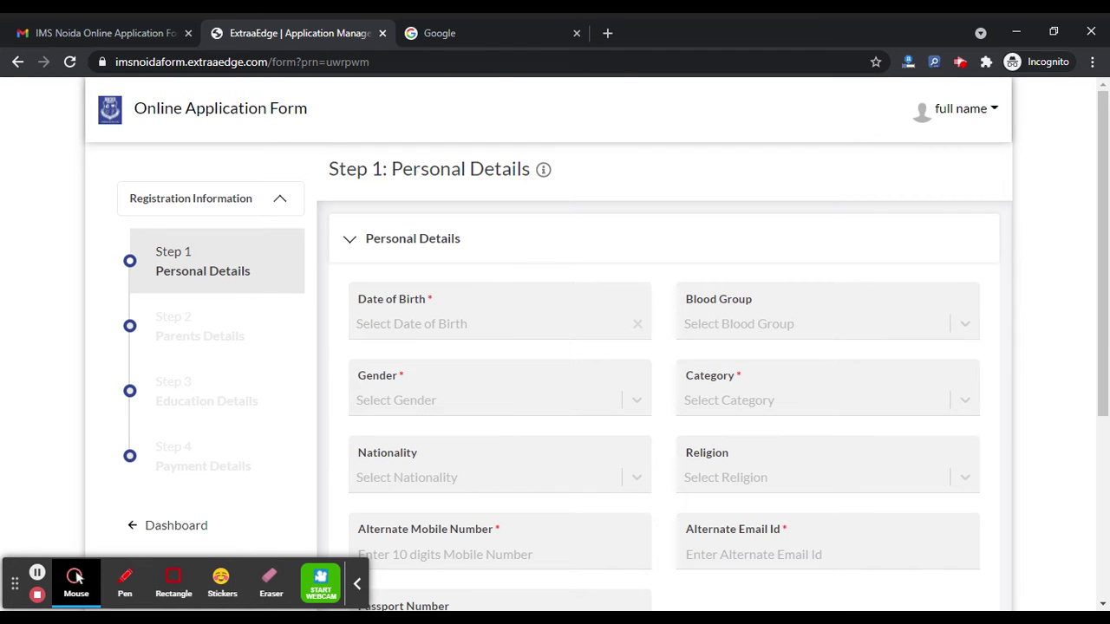
Set date of birth to 4-4-2000, blood group O+ and gender Male.
scroll(298, 387, down, 1)
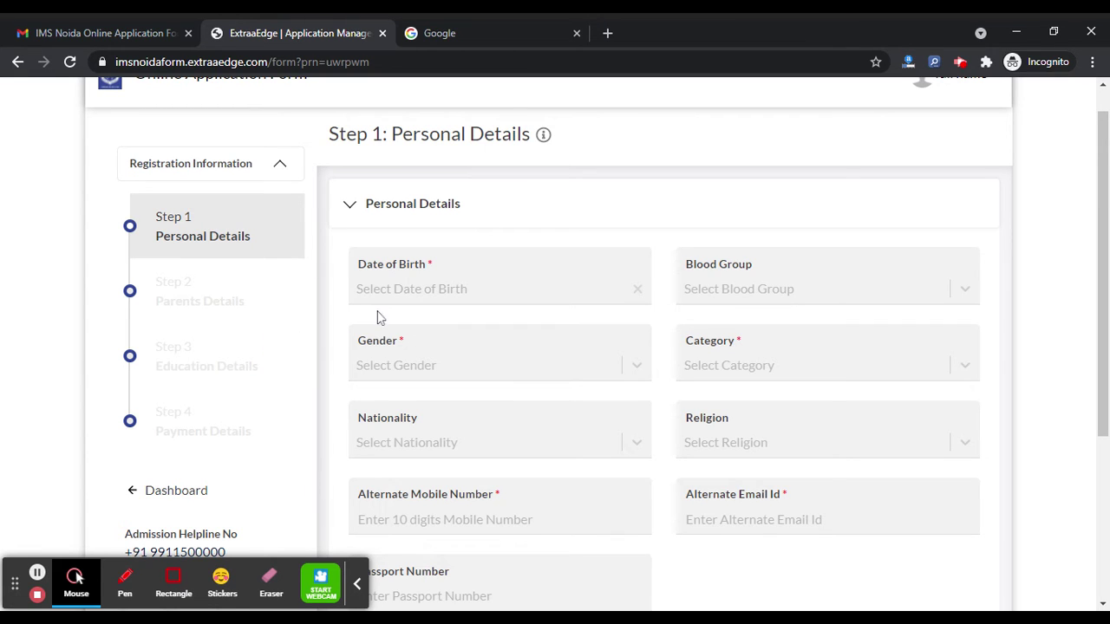
click(411, 289)
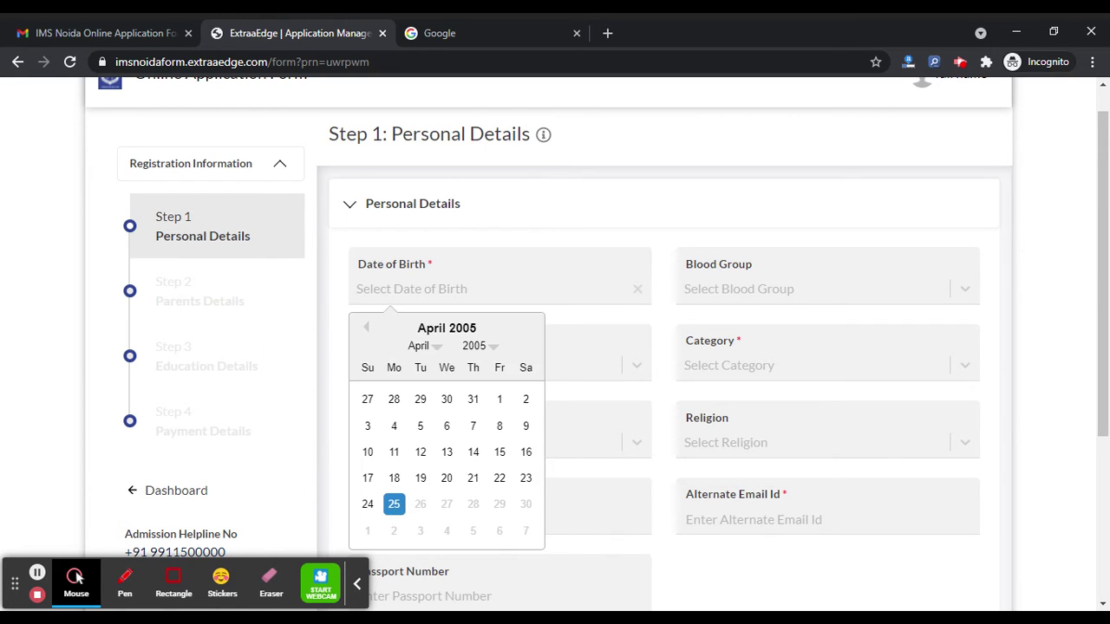
click(479, 349)
click(446, 427)
click(421, 425)
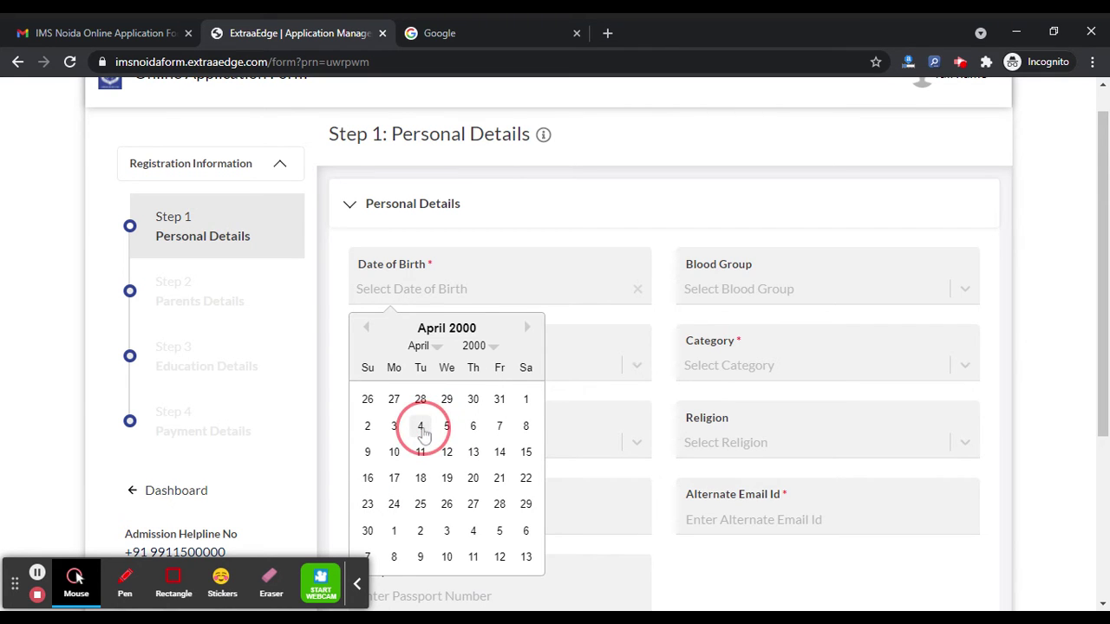
click(691, 299)
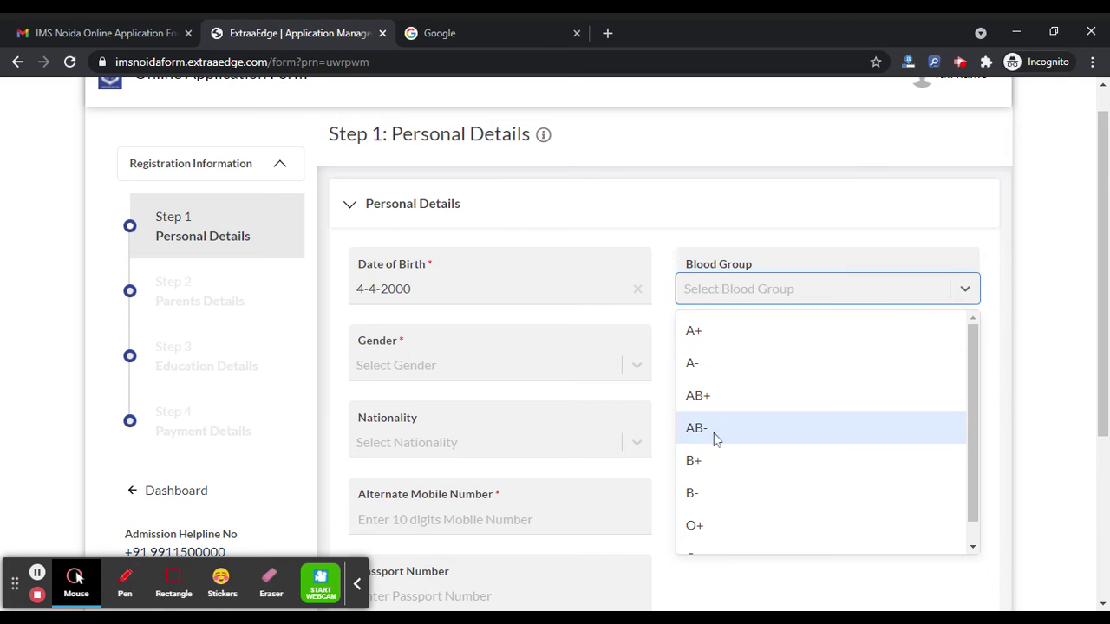
click(714, 523)
click(449, 364)
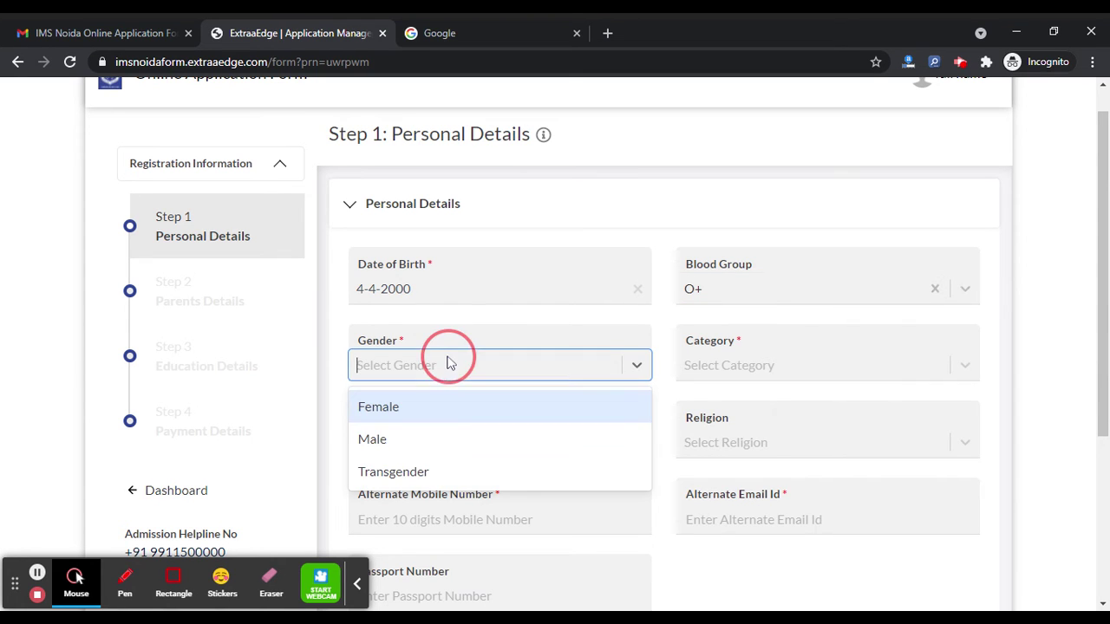
click(445, 442)
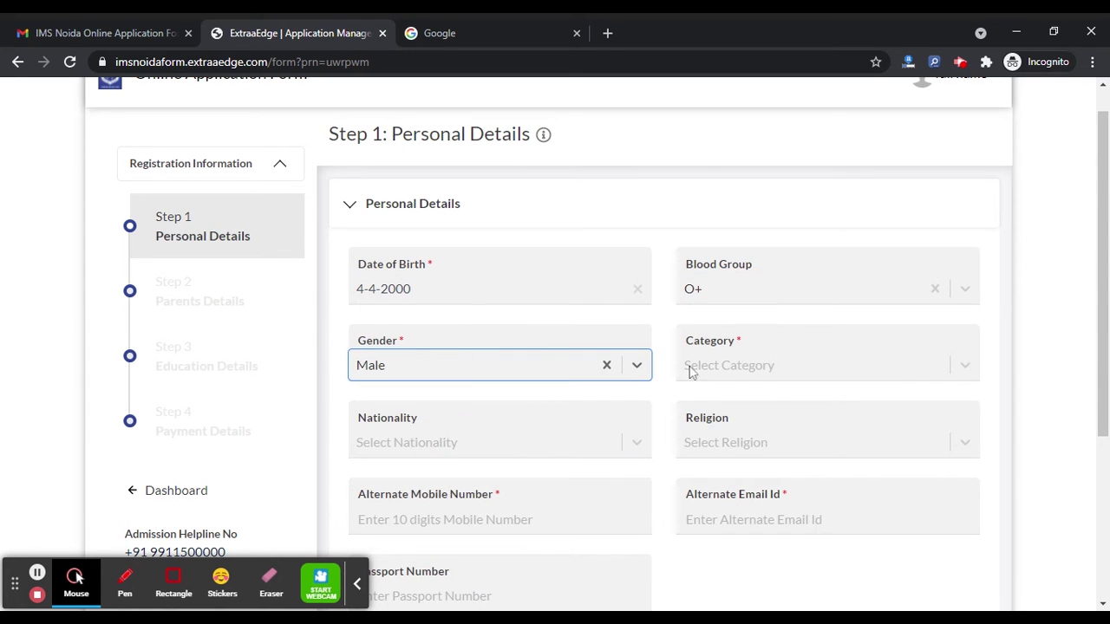
Set category General, nationality Indian and religion CHRISTIANITY.
click(732, 368)
click(743, 407)
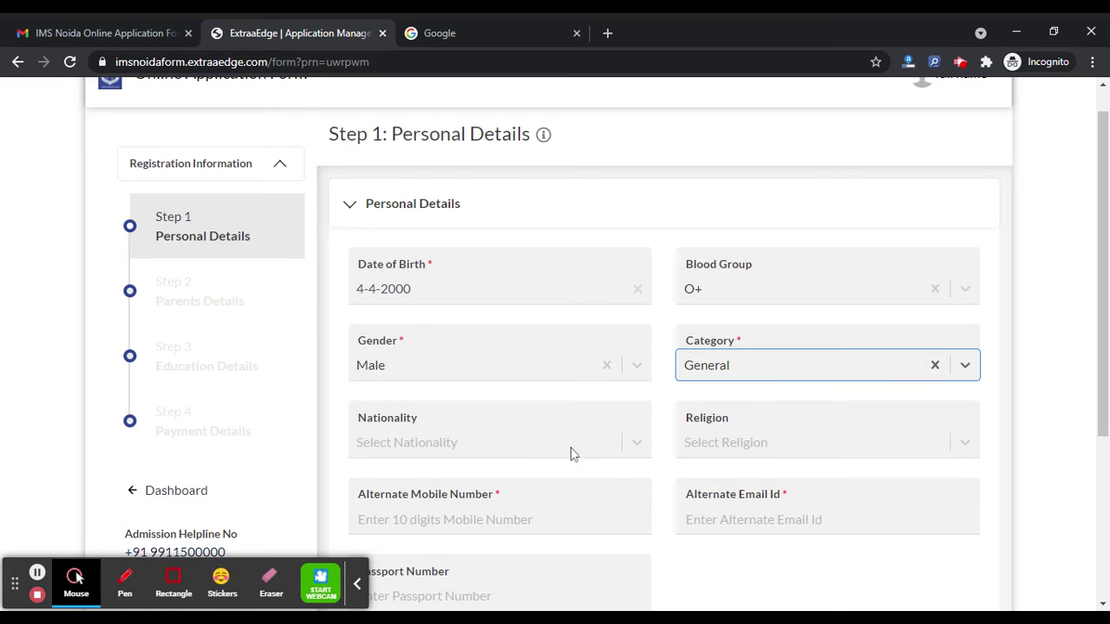
click(571, 452)
click(437, 381)
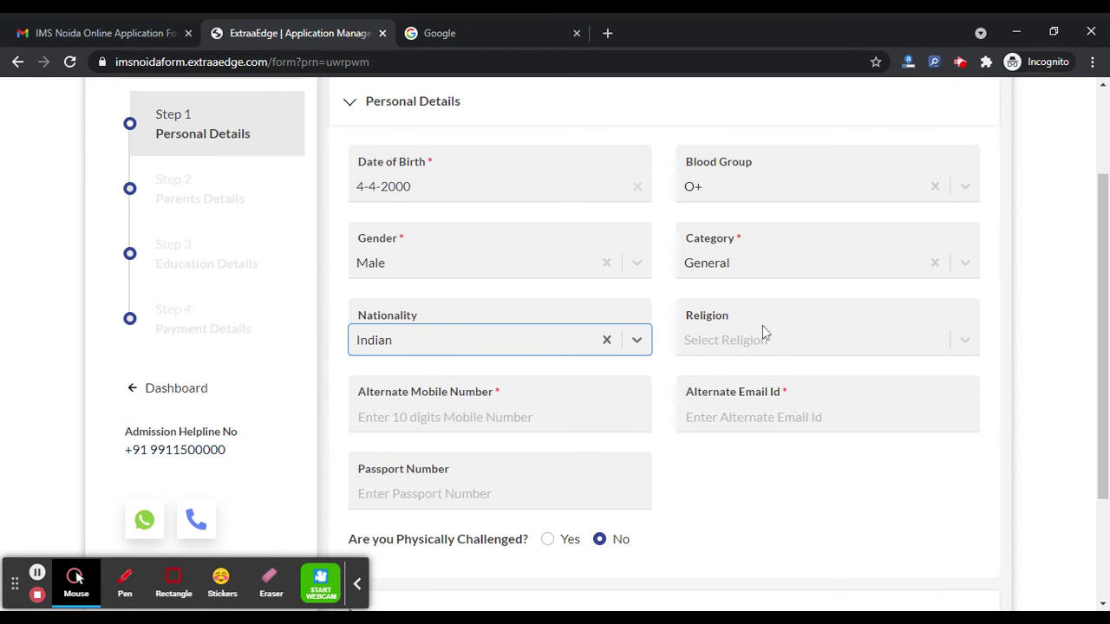
click(775, 340)
scroll(769, 416, down, 4)
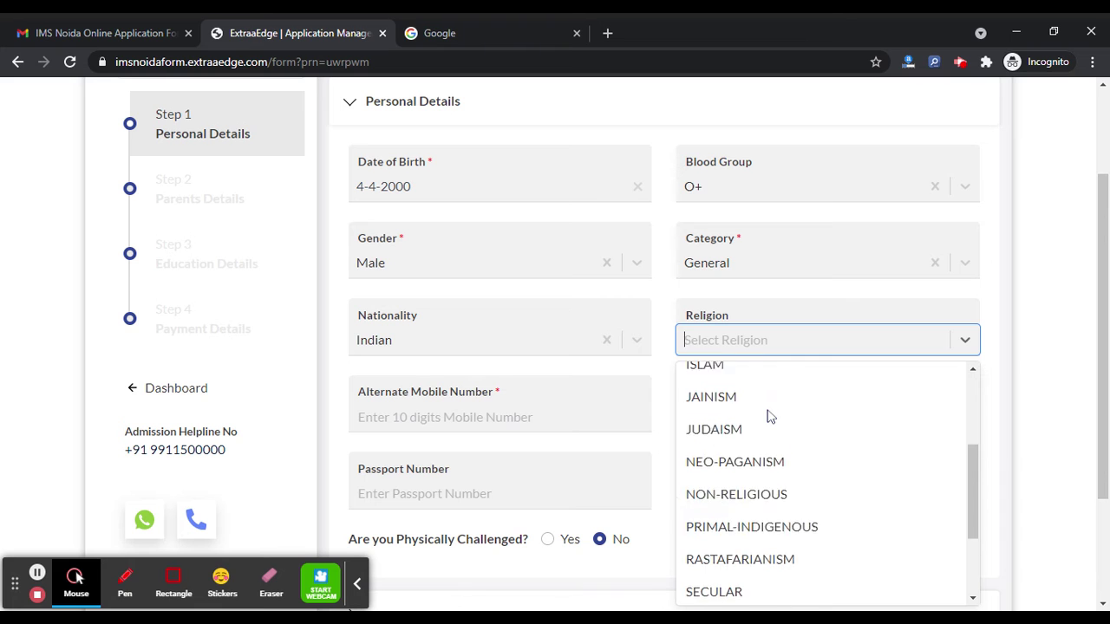
scroll(756, 512, down, 1)
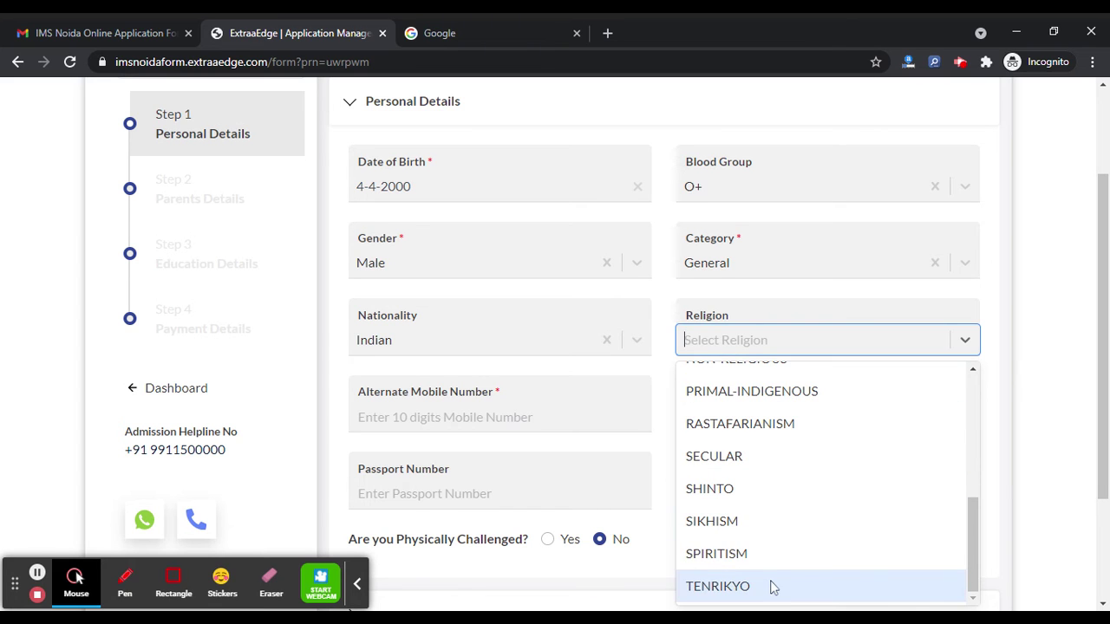
scroll(751, 488, up, 3)
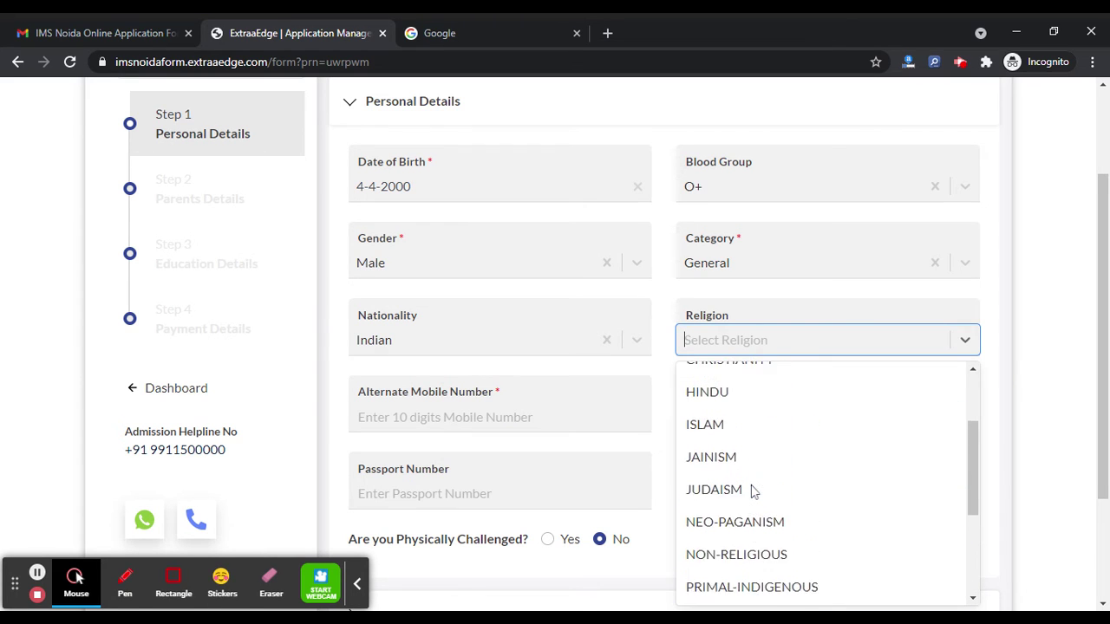
click(713, 397)
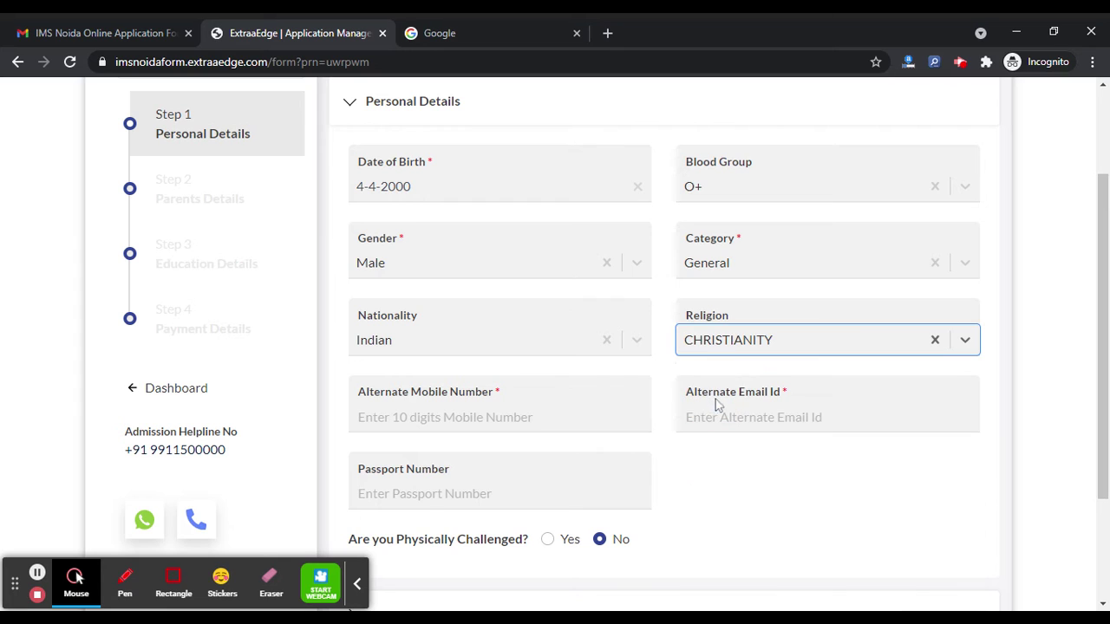
Enter the alternate mobile number and e-mail, and expand Permanent Address Details.
click(508, 404)
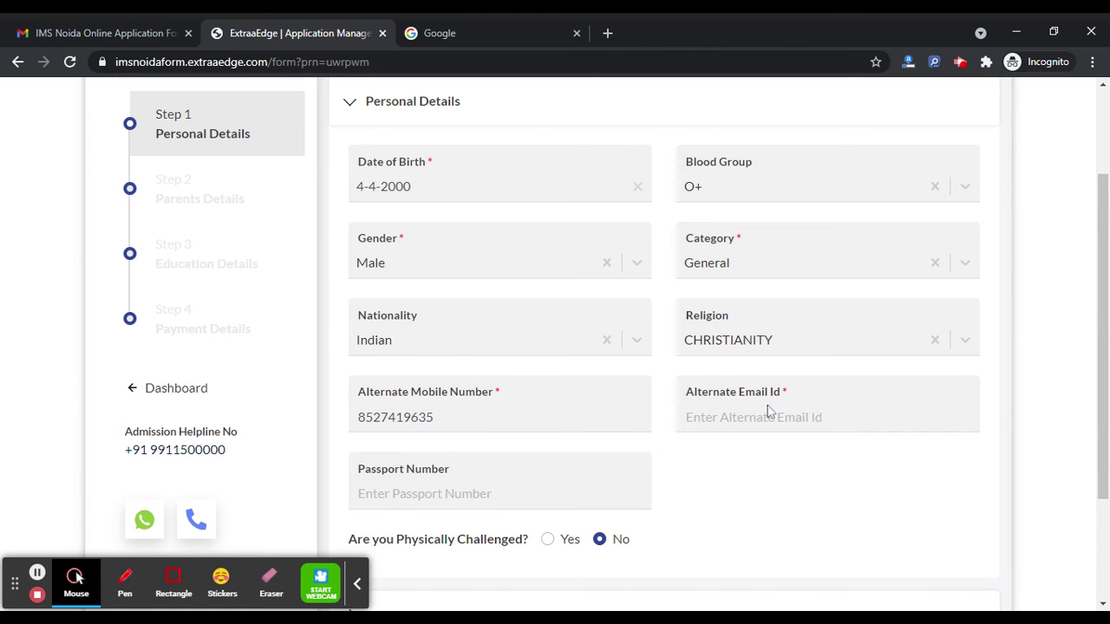
text(xyz@gmail.com)
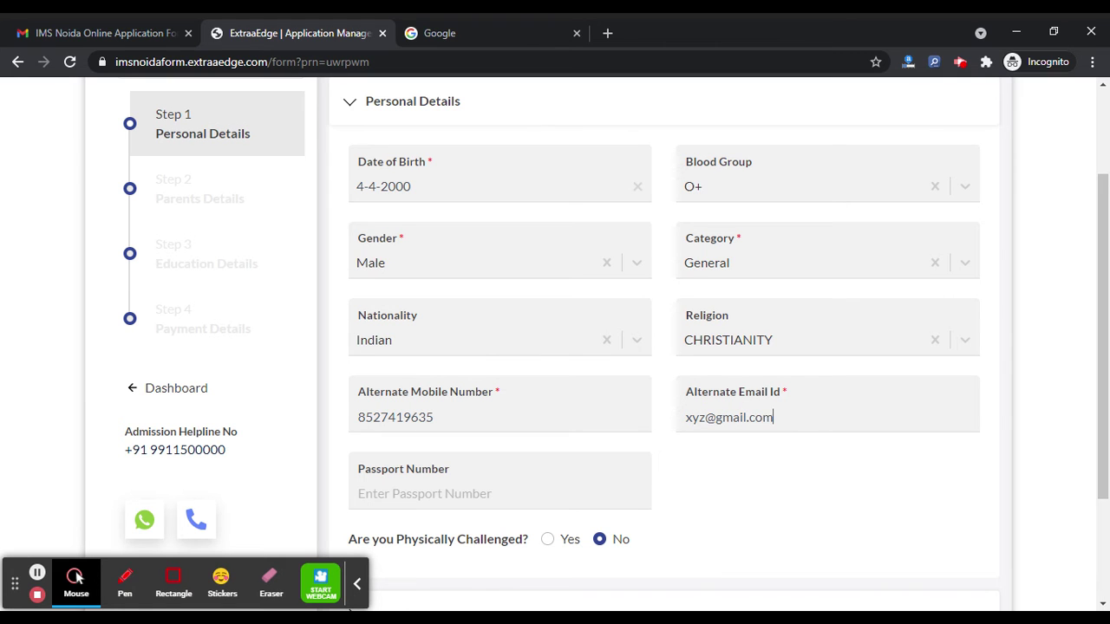
scroll(636, 404, down, 2)
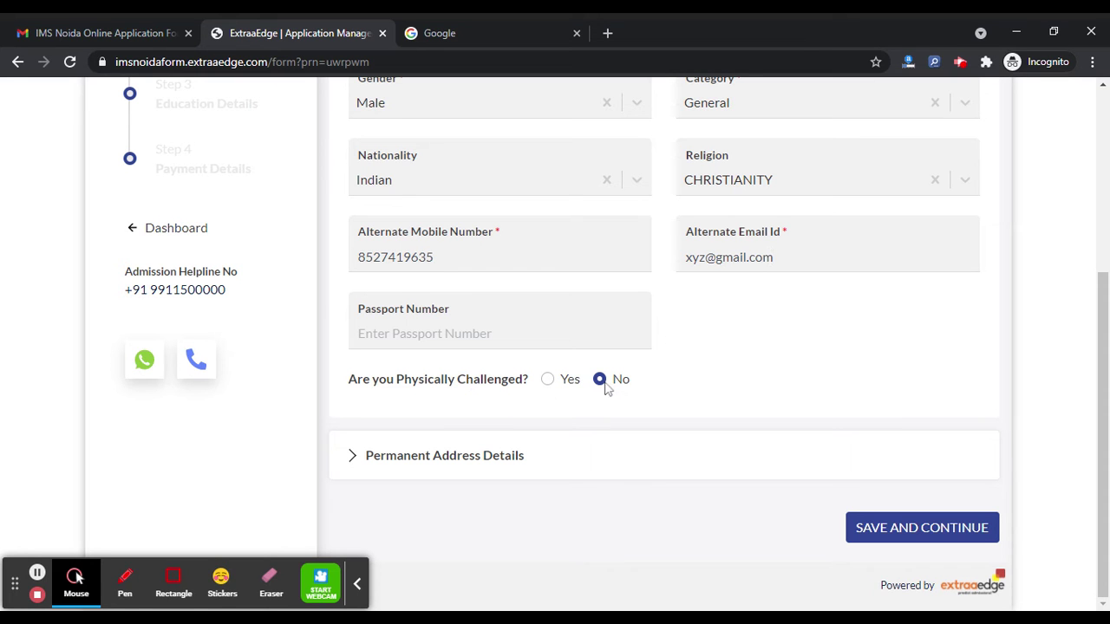
click(487, 452)
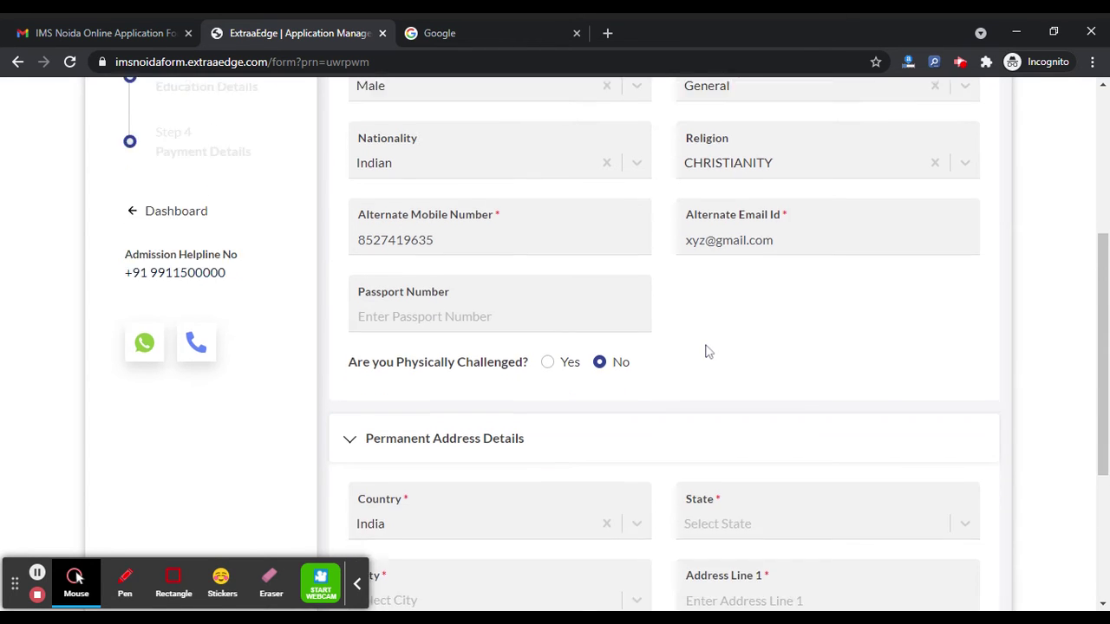
Choose Andhra Pradesh as the state and Addanki as the city.
scroll(705, 349, down, 3)
click(733, 269)
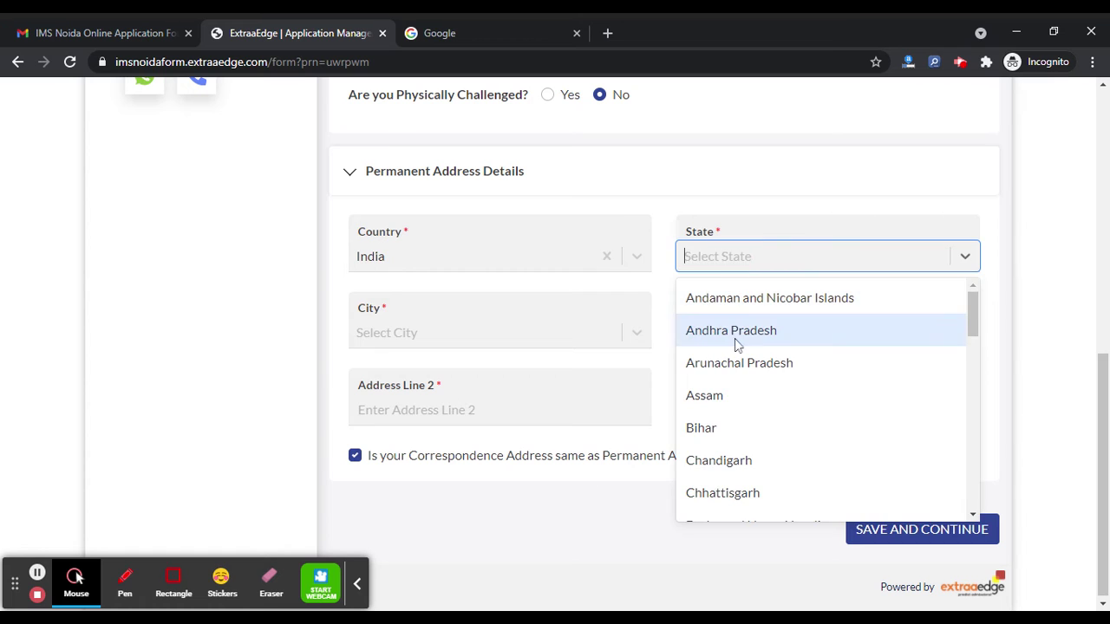
click(728, 337)
click(513, 332)
click(476, 382)
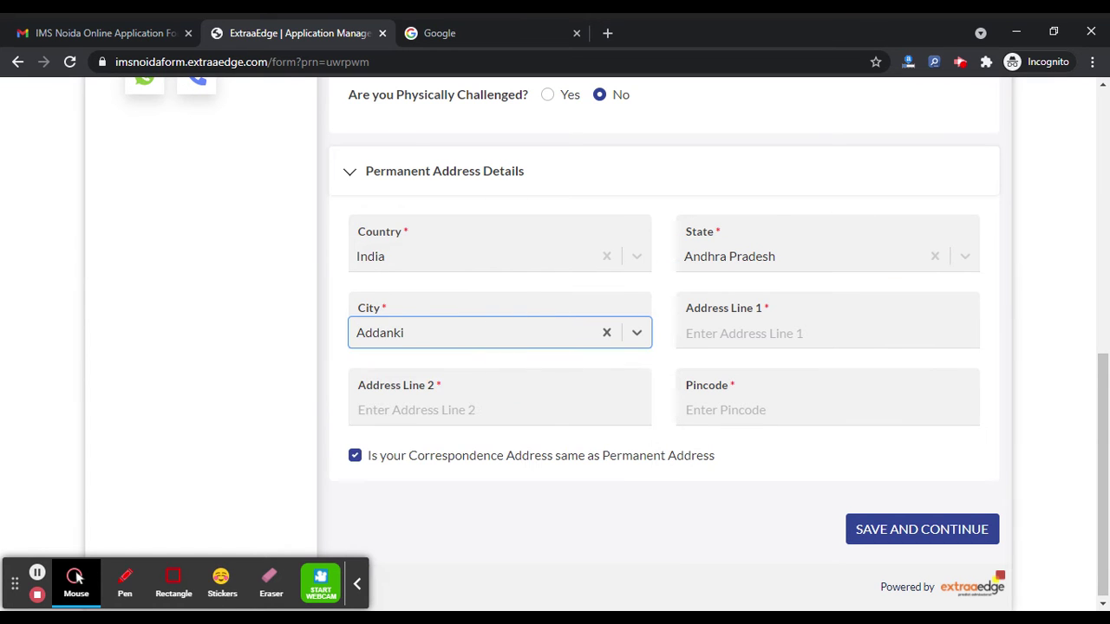
Fill in both address lines and the pincode, then save Step 1 and continue.
click(706, 333)
text(adreeeadte)
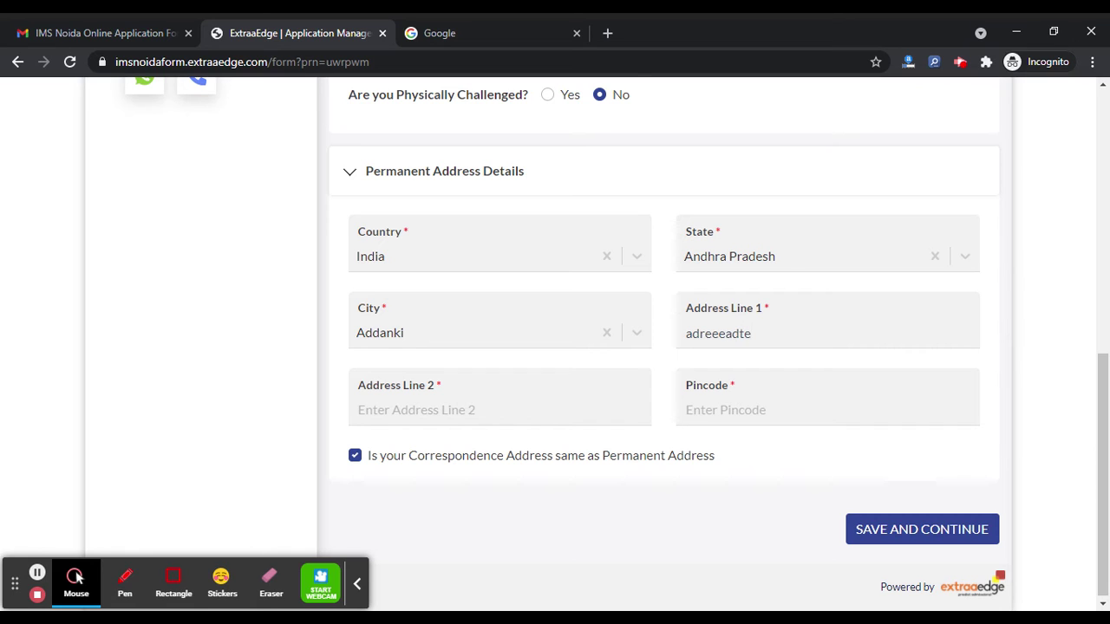
click(479, 417)
text(adreee)
click(732, 416)
text(741858)
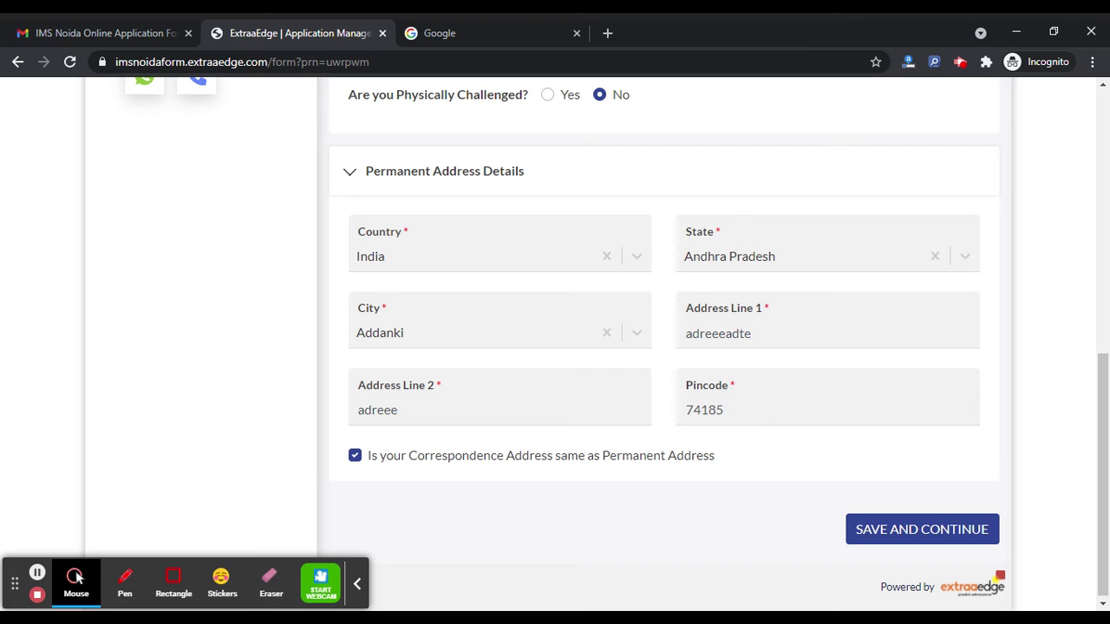
click(932, 544)
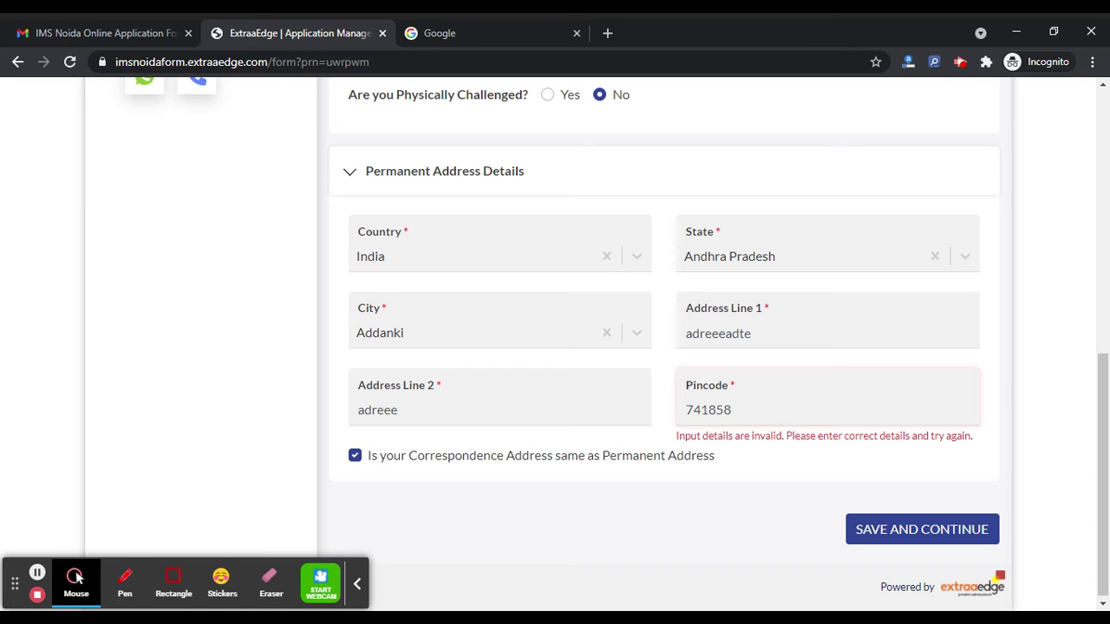
click(896, 544)
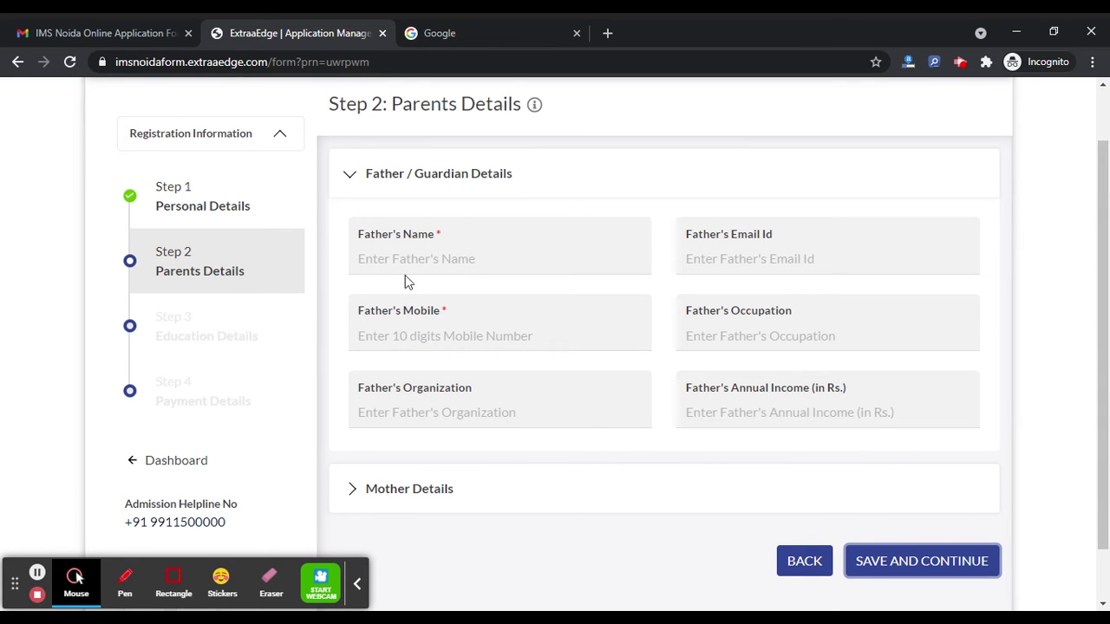
Enter the father's name and mobile number.
click(416, 255)
text(father name)
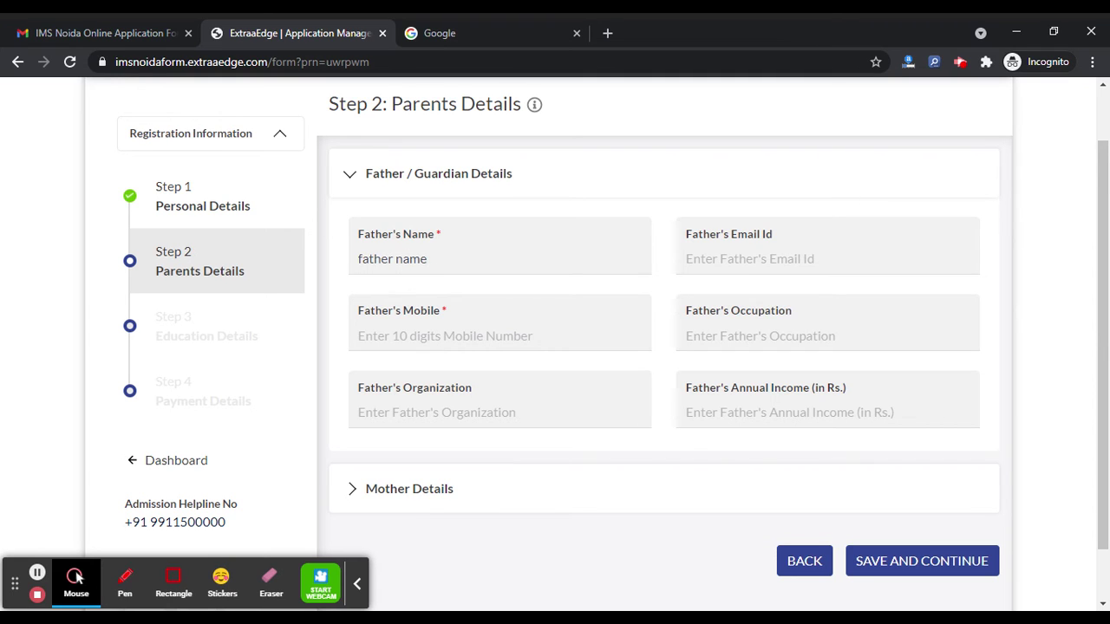
click(479, 341)
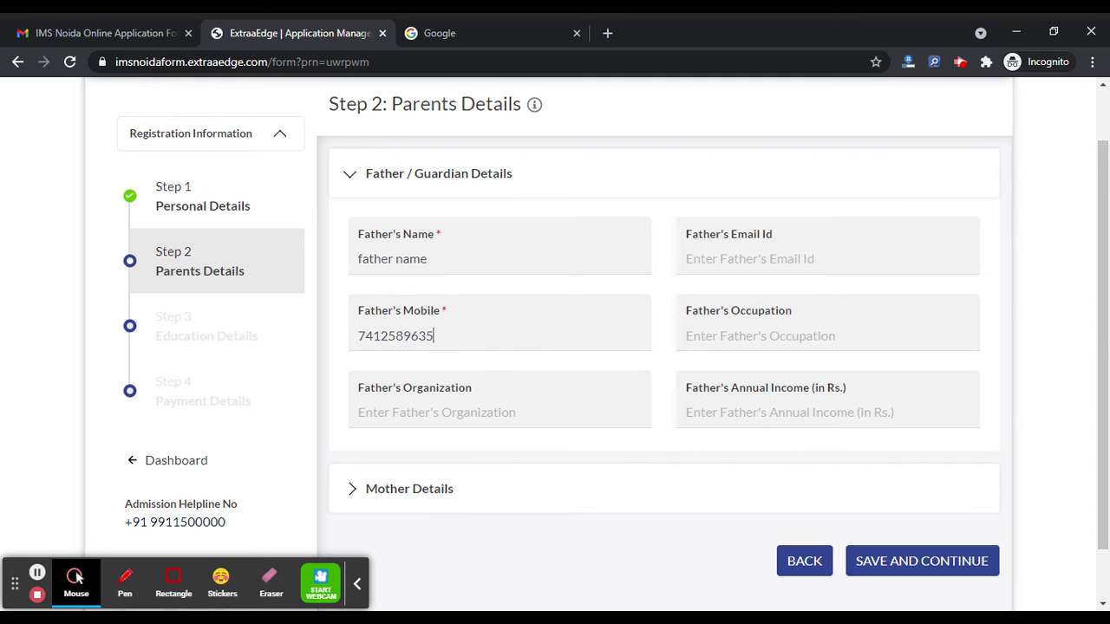
scroll(550, 360, down, 1)
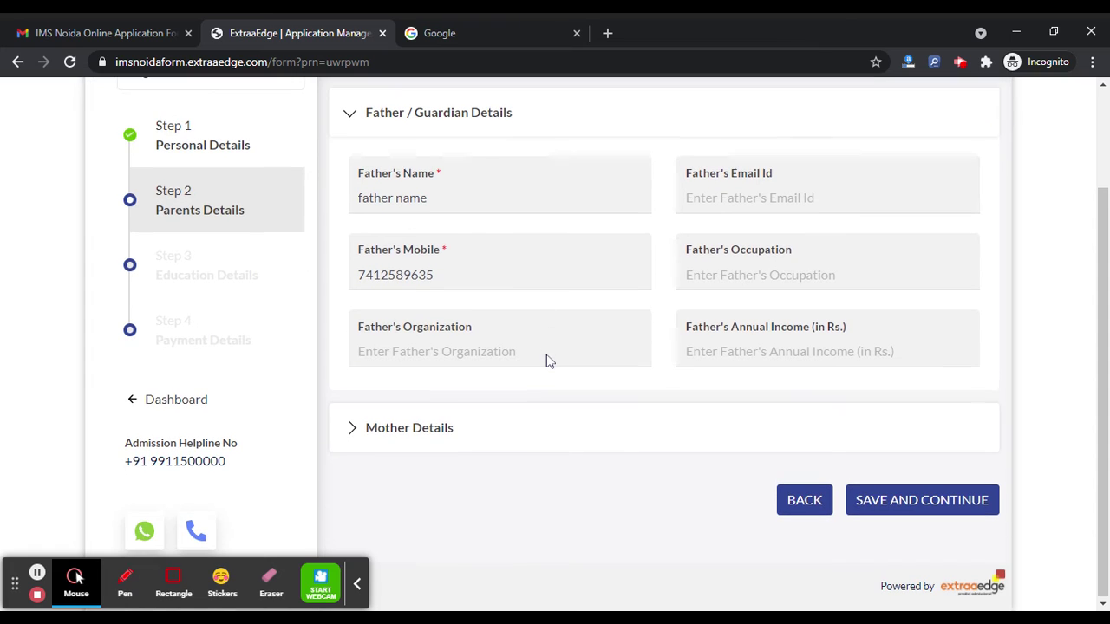
Fill in the mother's name and mobile number, correcting a digit, then save Parents Details.
click(424, 426)
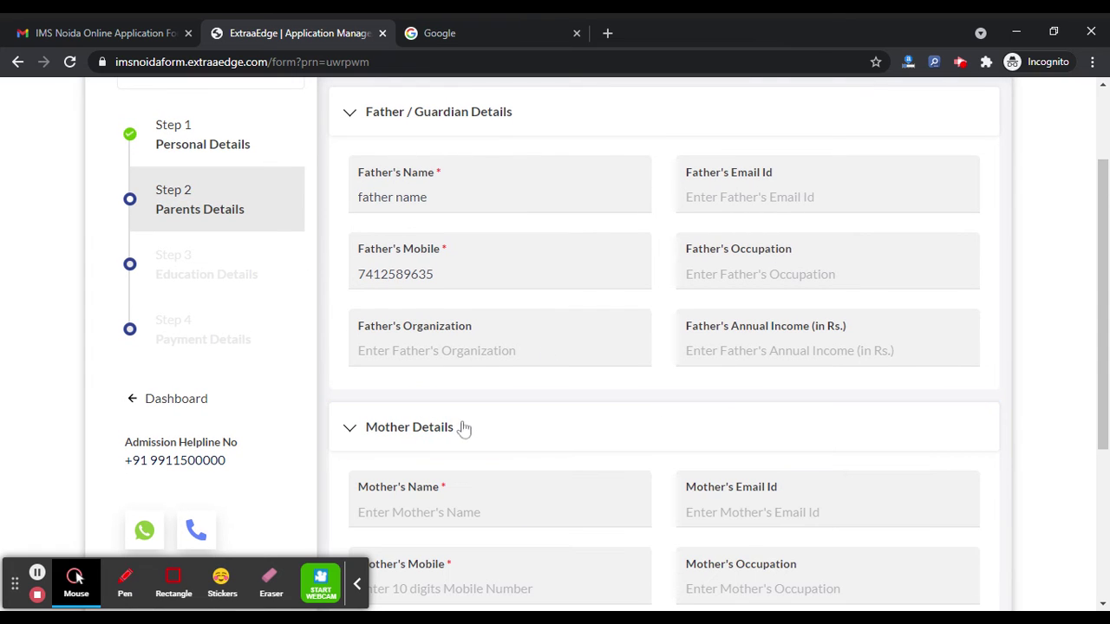
scroll(460, 426, down, 3)
click(445, 334)
text(mother name)
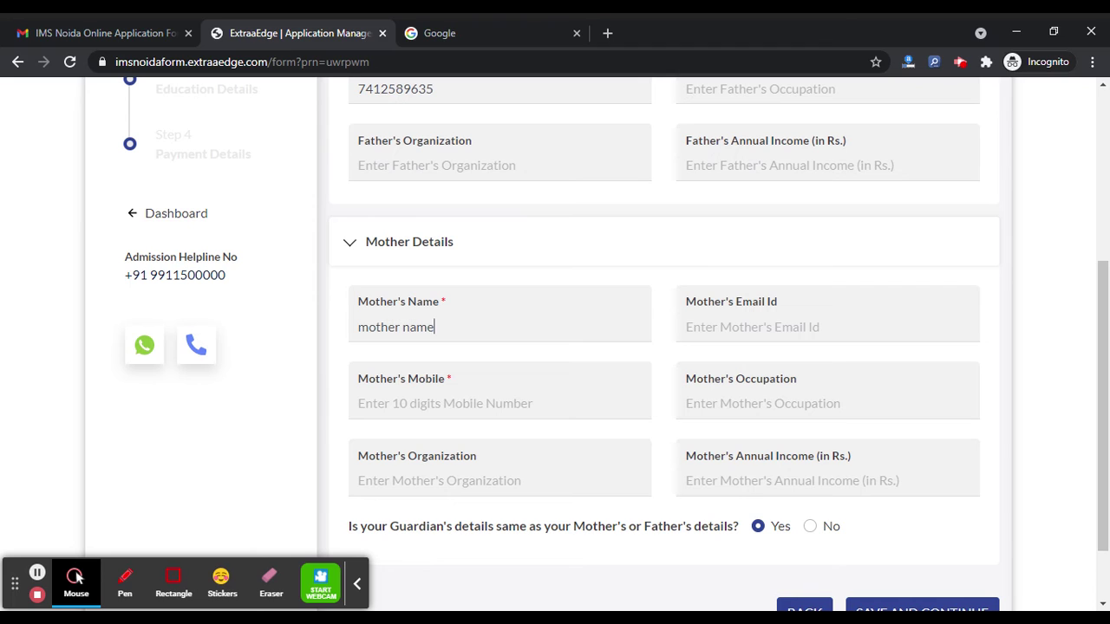
click(466, 405)
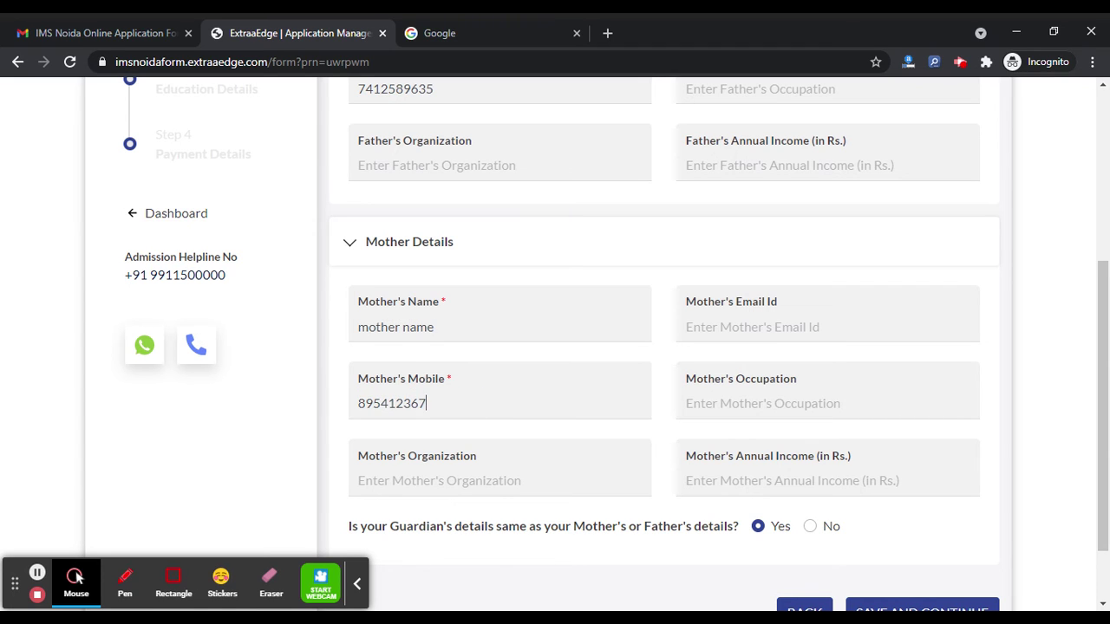
drag(425, 404, 380, 405)
click(380, 405)
text(7)
scroll(658, 451, down, 1)
click(887, 520)
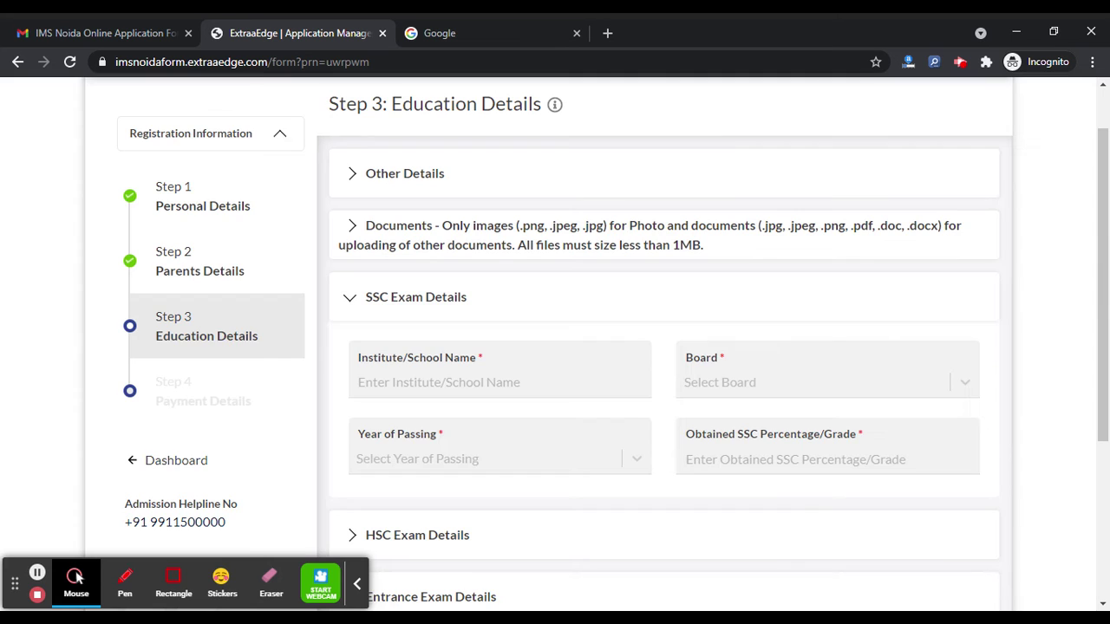
Enter SSC school name 'name' and 85 percentage; attempts to set board cbse and year 2015 don't register.
scroll(557, 272, down, 1)
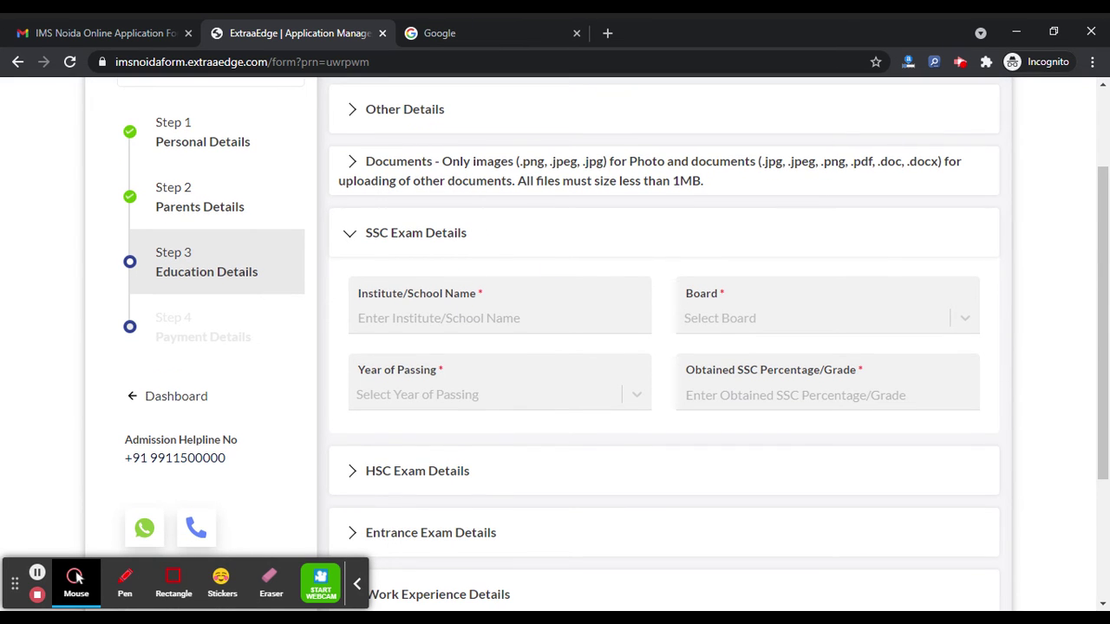
click(416, 317)
text(name)
click(779, 324)
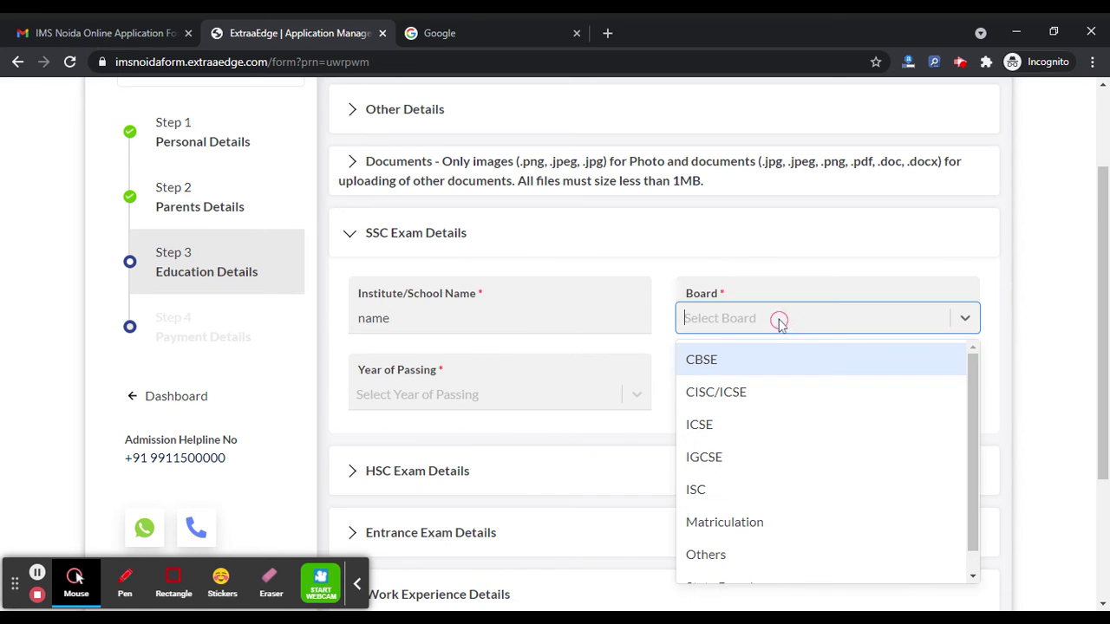
text(cbse)
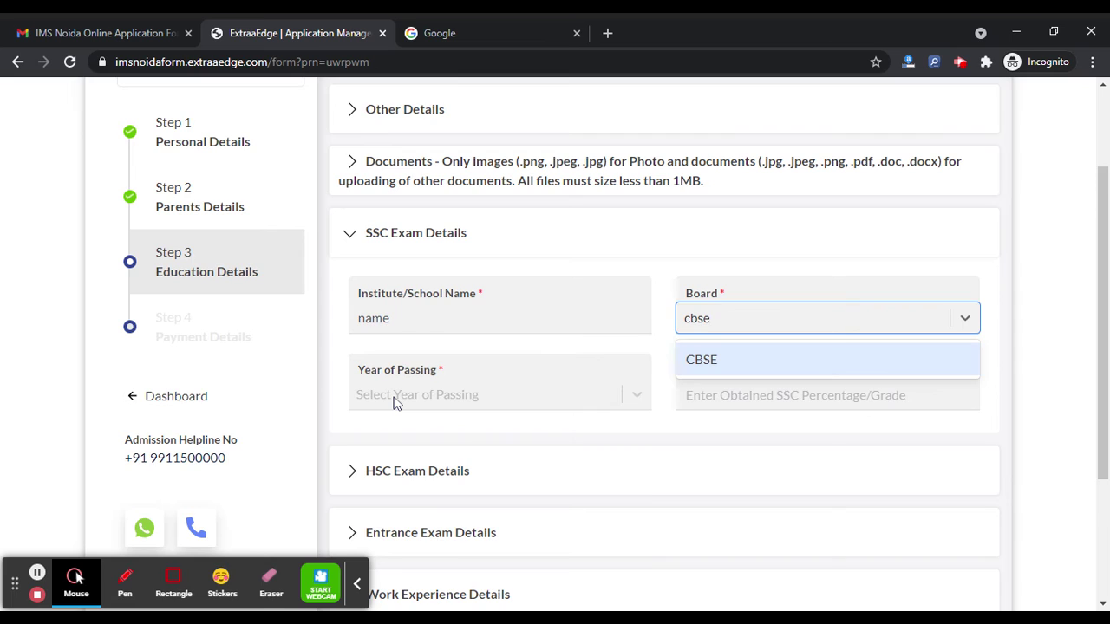
click(395, 401)
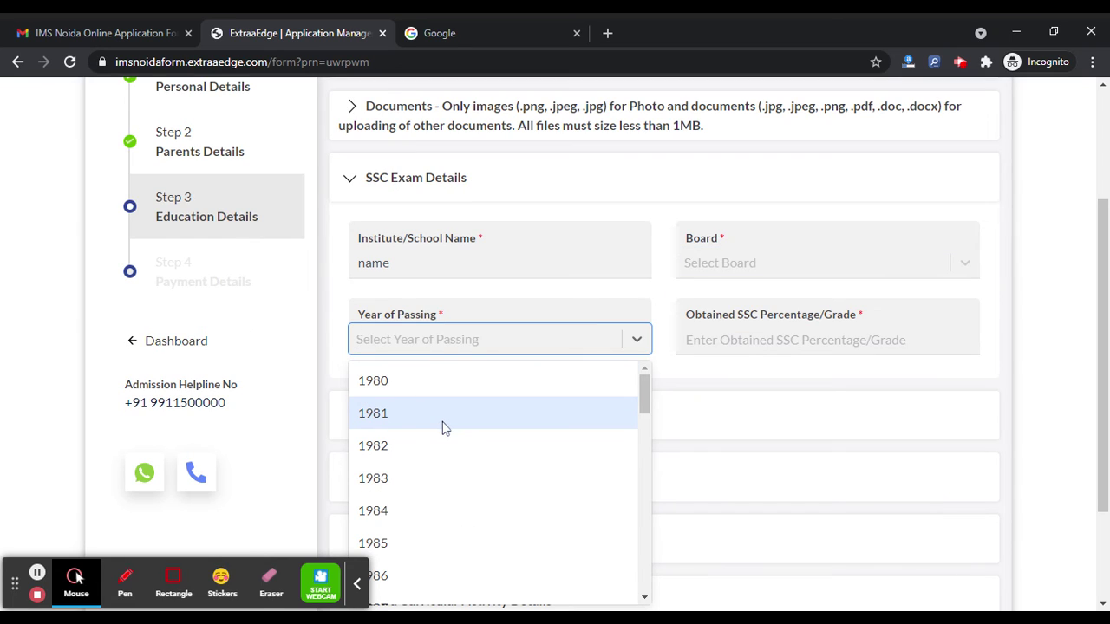
text(2015)
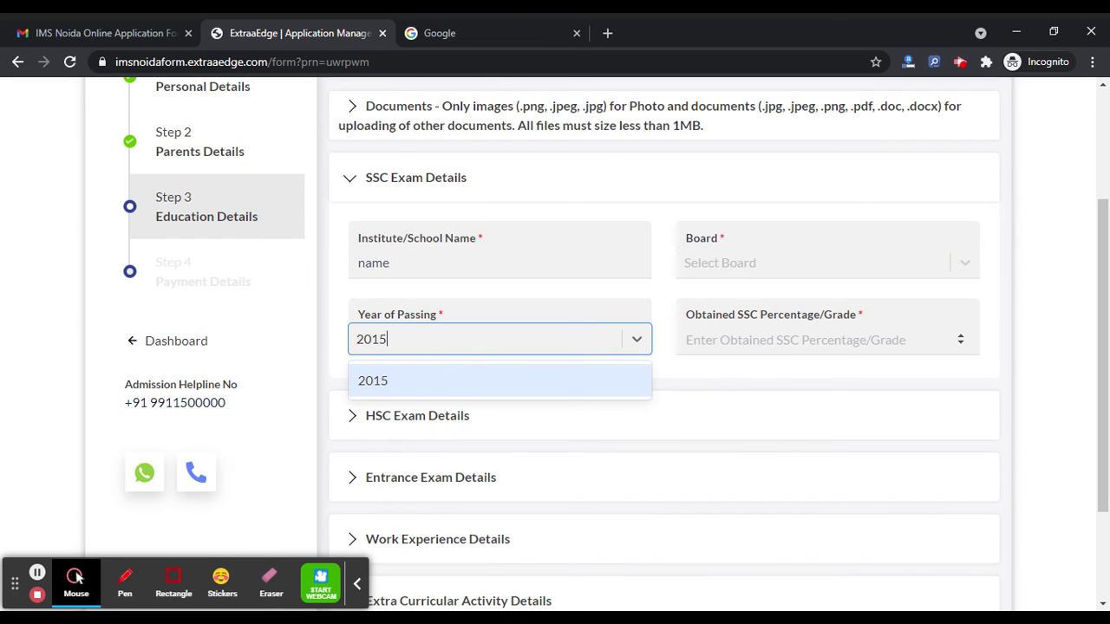
click(757, 348)
text(85)
scroll(624, 362, down, 1)
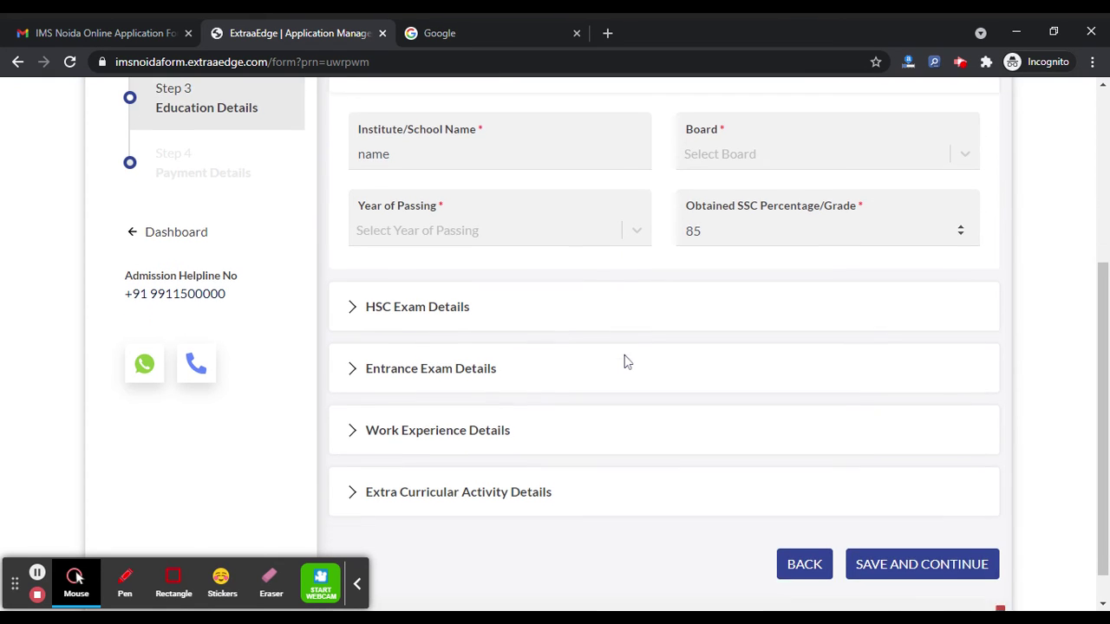
Fill HSC details: school 'nmae', stream Arts without Maths, percentage 75; board and year stay blank.
click(453, 314)
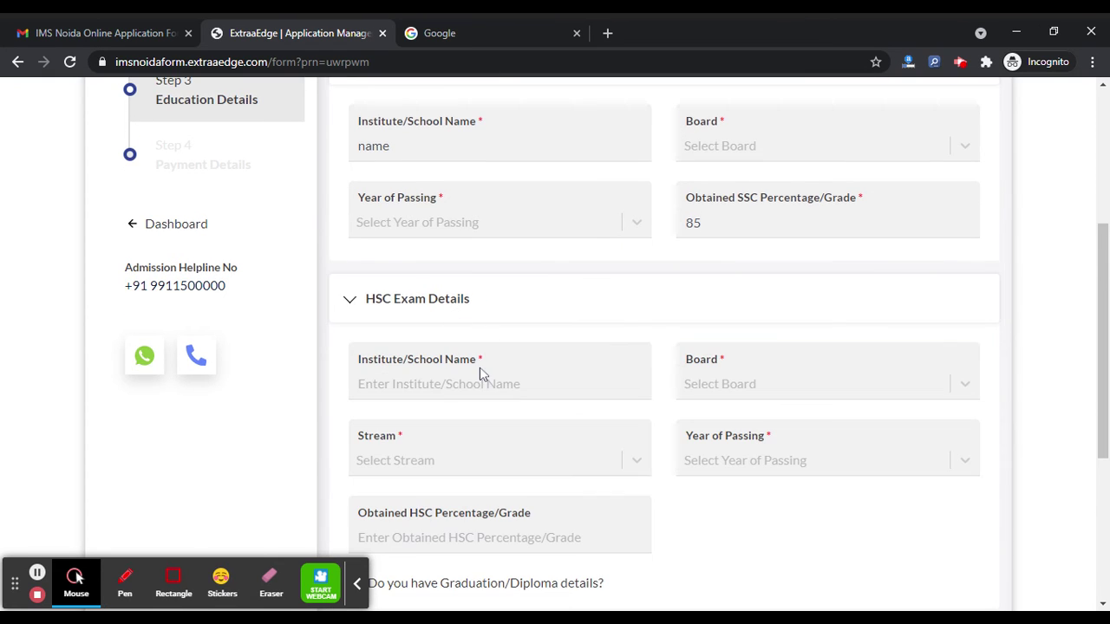
click(478, 384)
text(nmae)
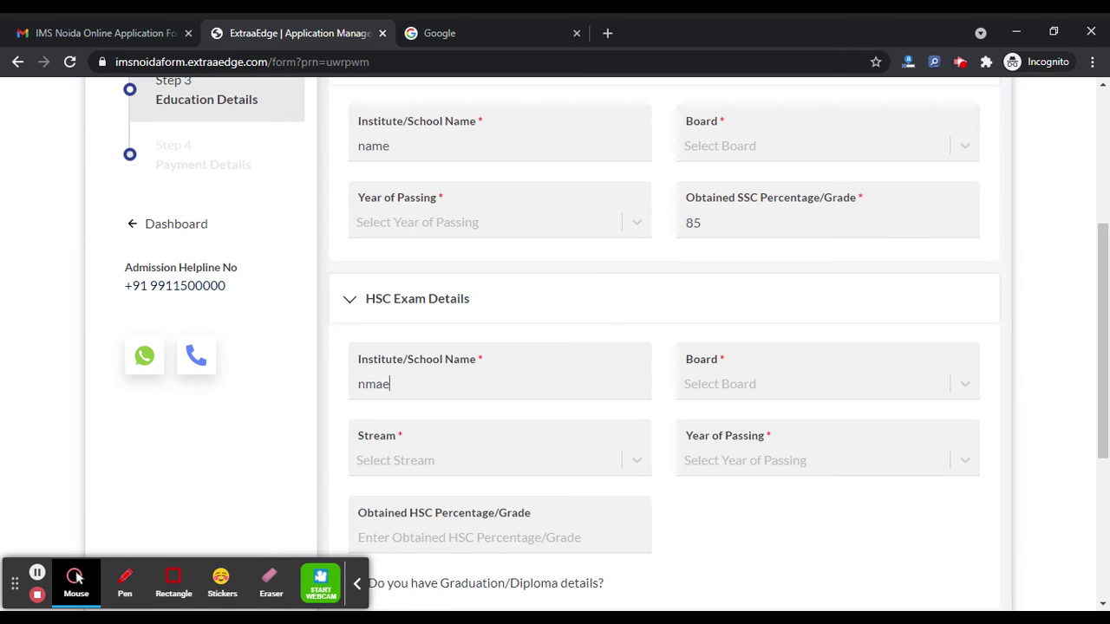
click(759, 395)
text(cbse)
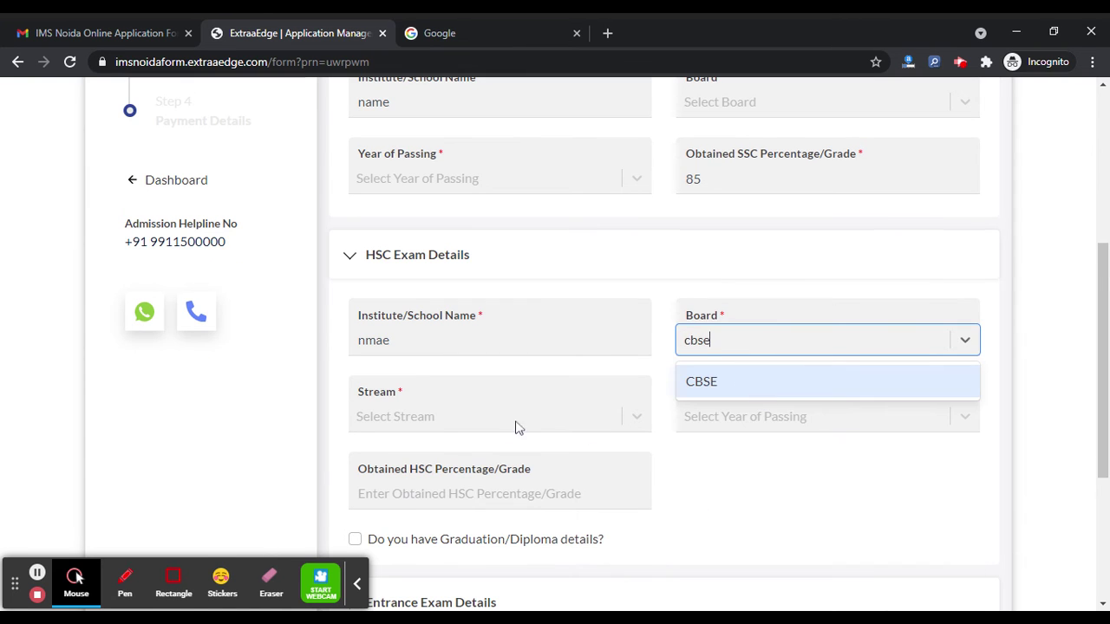
click(495, 419)
click(472, 407)
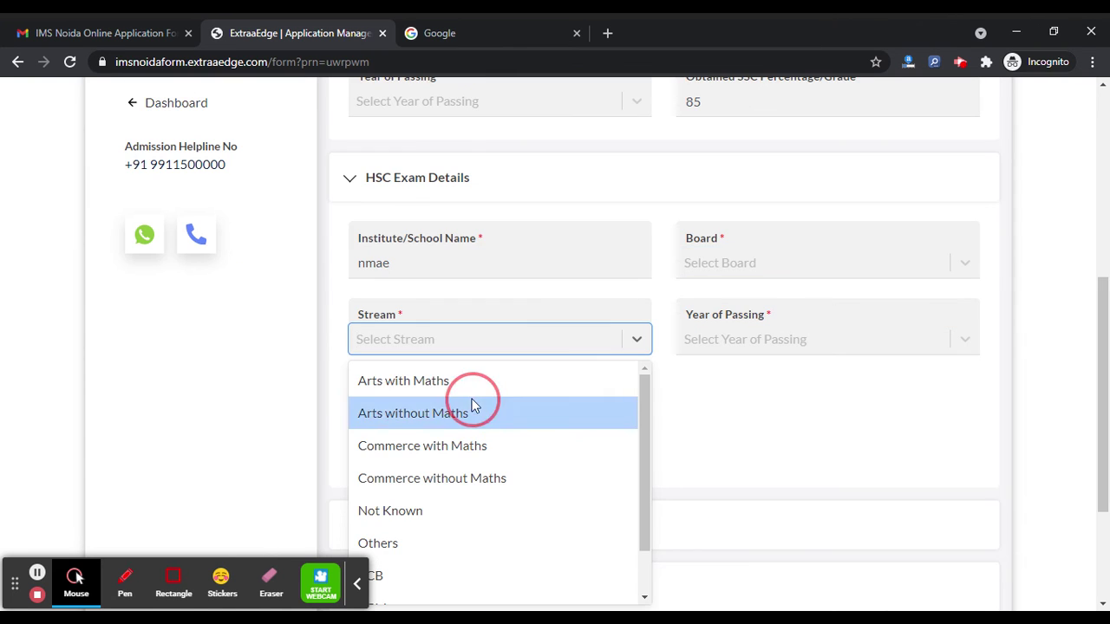
click(702, 341)
text(2018)
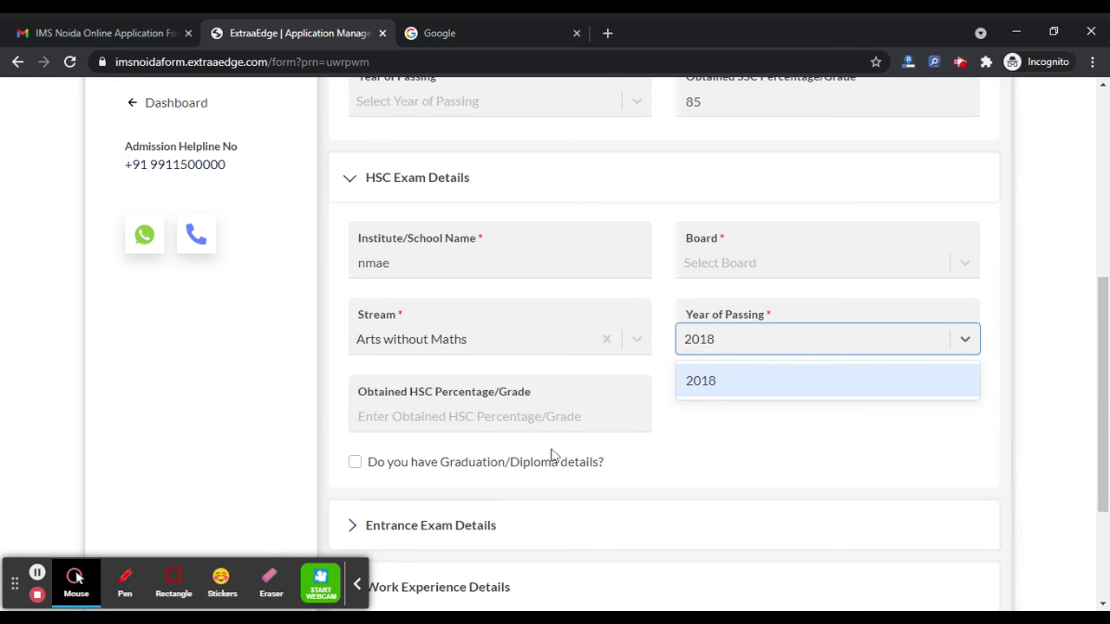
click(526, 416)
text(75)
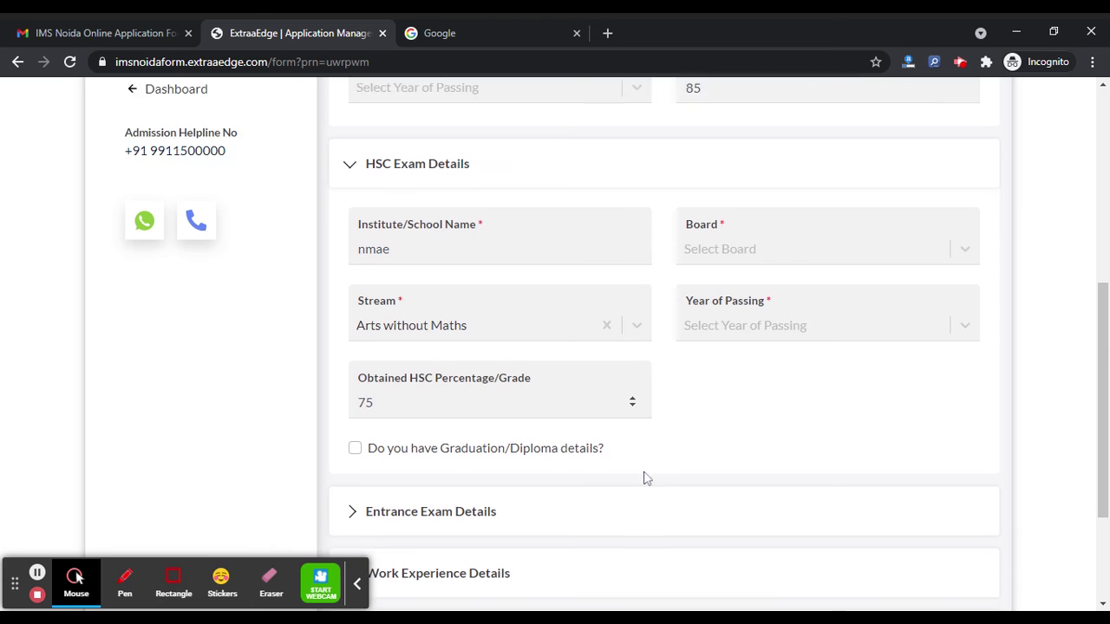
scroll(520, 416, down, 2)
Review Entrance Exam, Work Experience and Extra Curricular sections, then save Step 3.
click(425, 359)
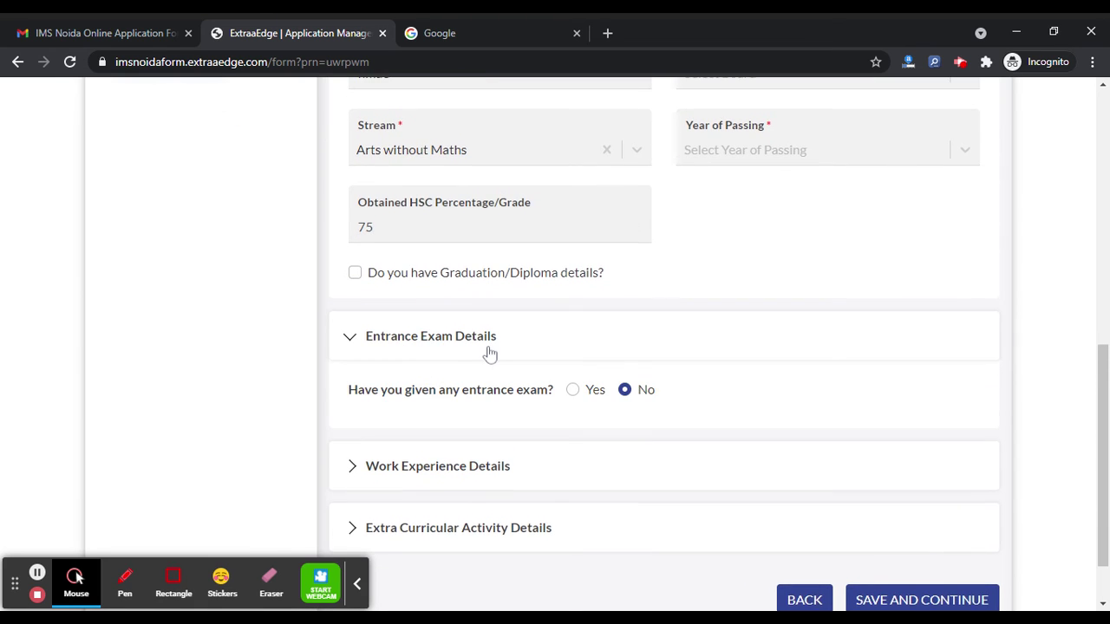
scroll(564, 321, down, 1)
click(464, 397)
scroll(598, 450, down, 1)
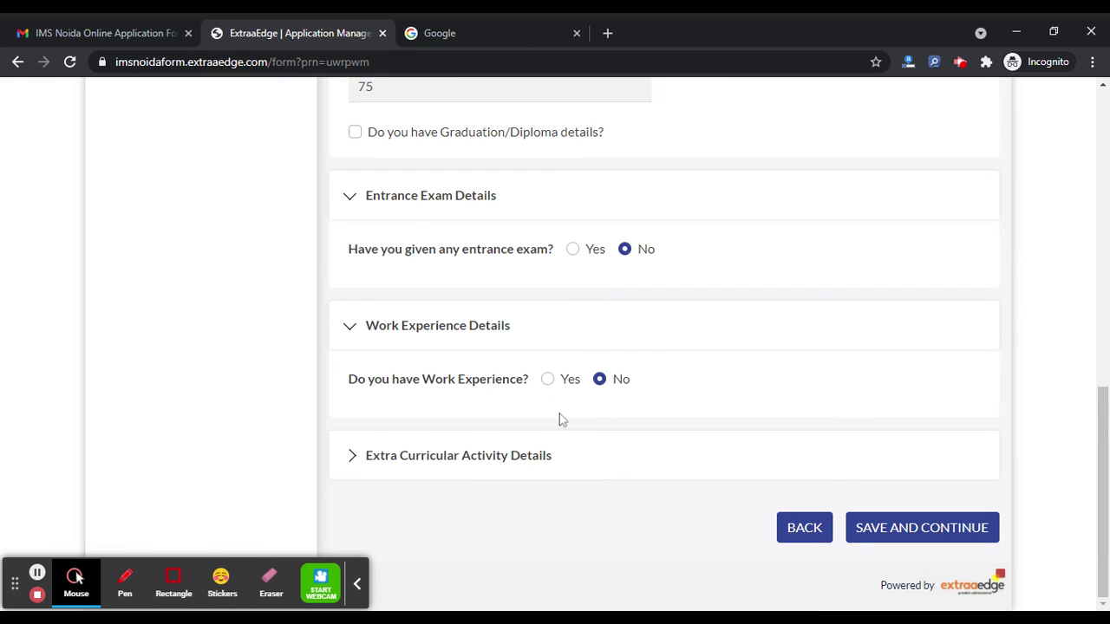
click(555, 460)
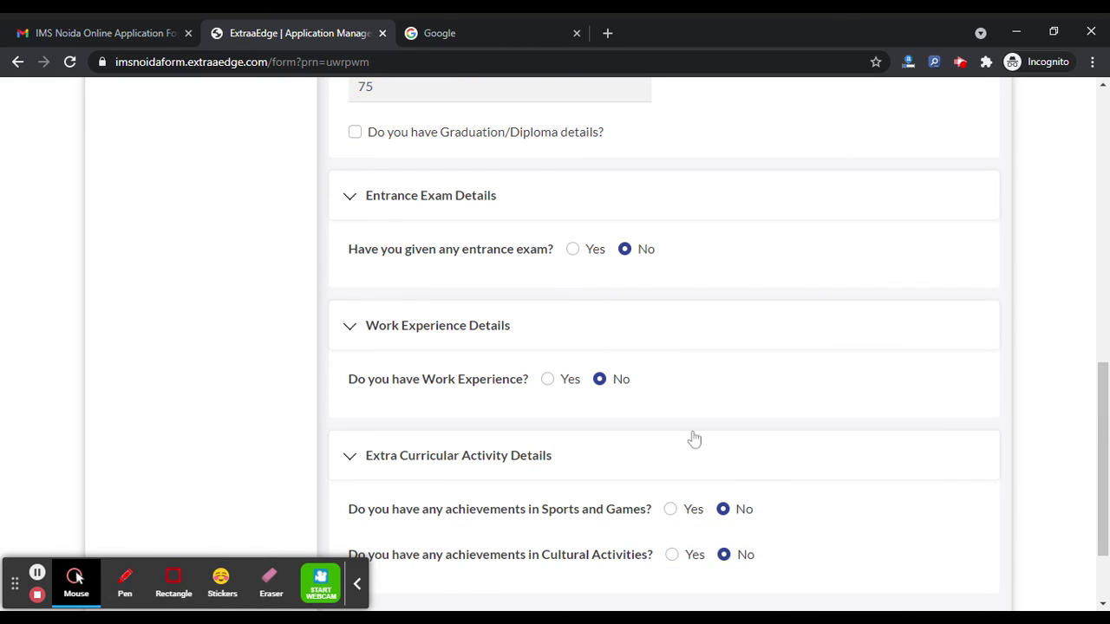
scroll(705, 430, down, 2)
click(921, 528)
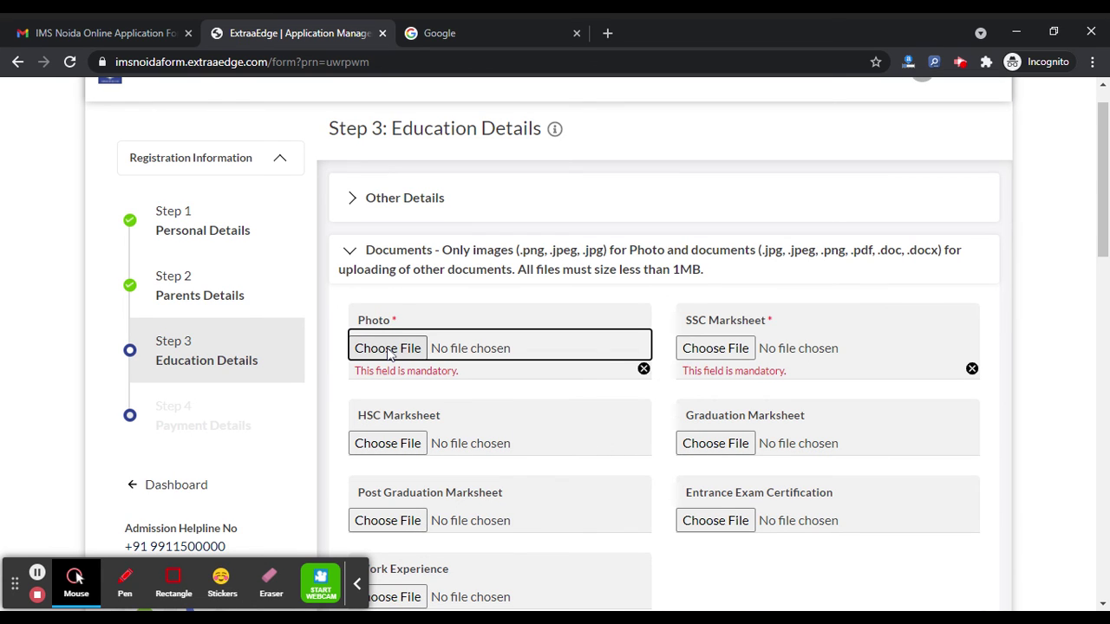
Upload download1.jpg as the photo, start choosing an SSC marksheet file, then collapse Documents.
scroll(387, 351, down, 2)
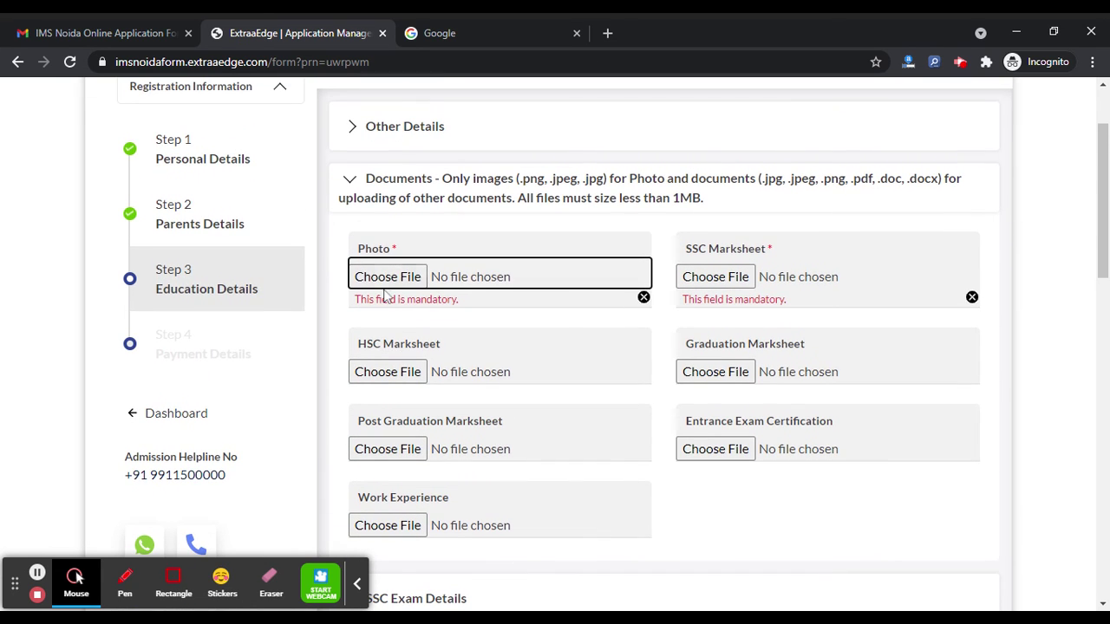
click(386, 286)
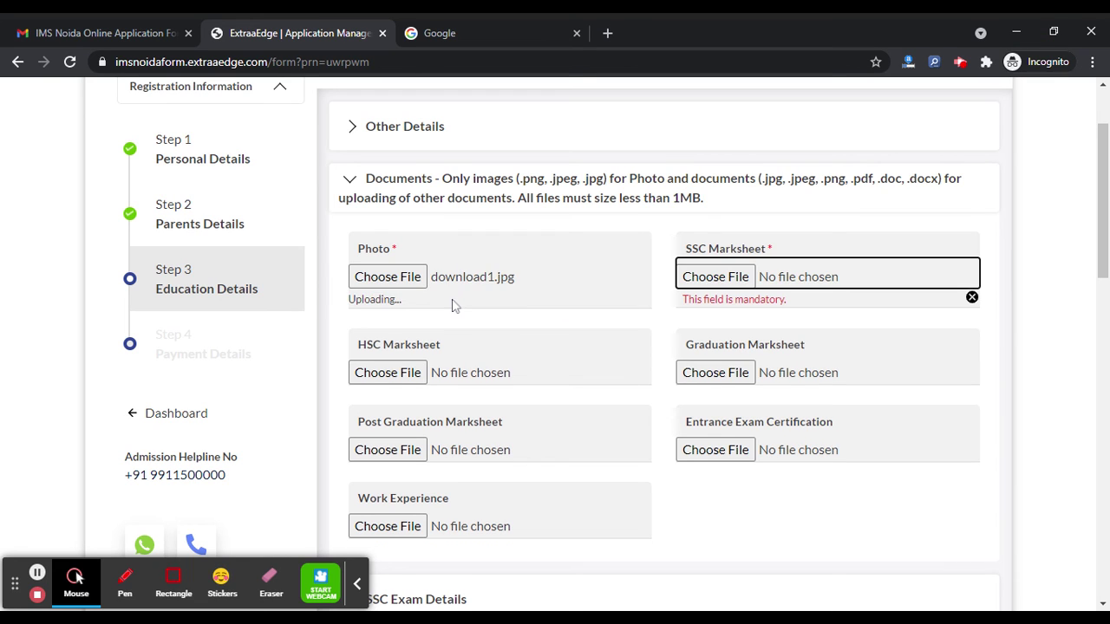
click(719, 285)
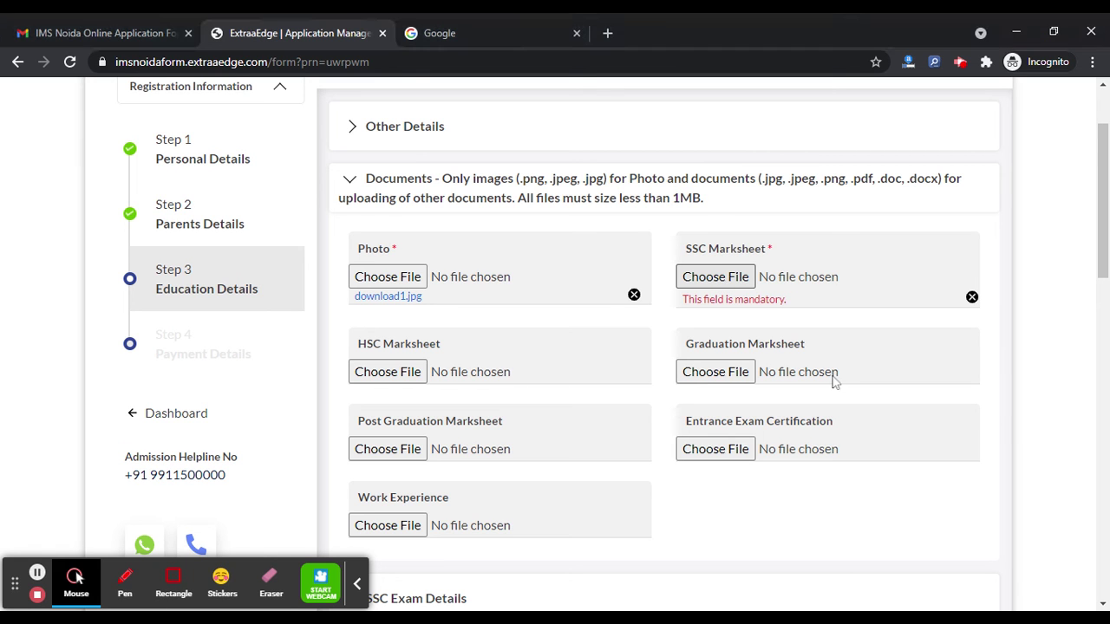
click(601, 186)
scroll(598, 303, down, 3)
Dismiss the popup, then collapse both the SSC Exam Details and HSC Exam Details sections.
scroll(595, 302, up, 1)
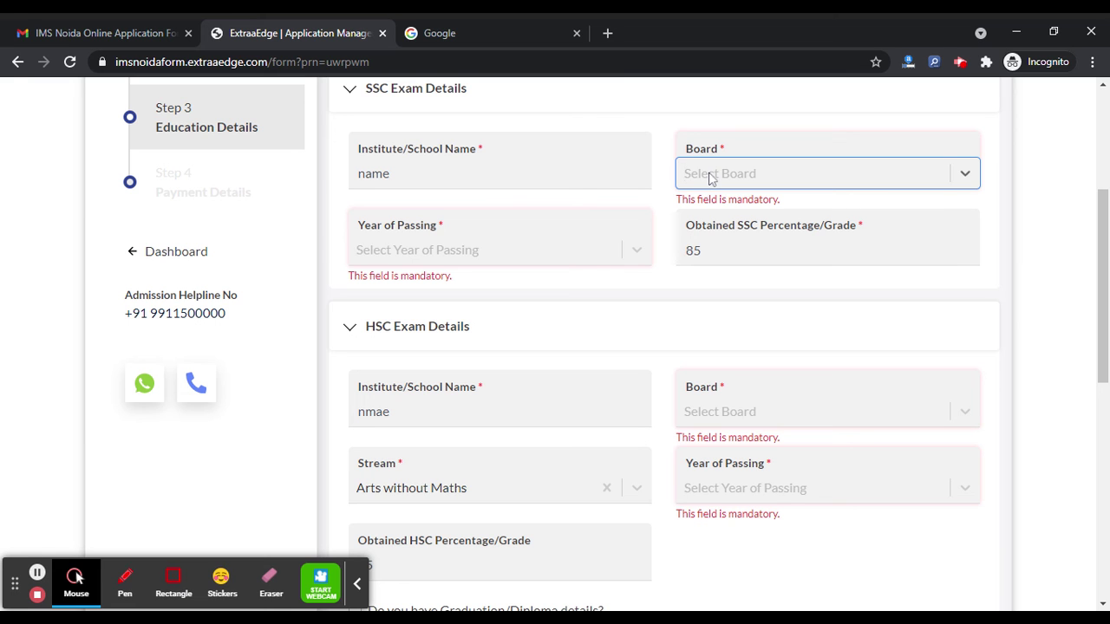
scroll(592, 275, down, 7)
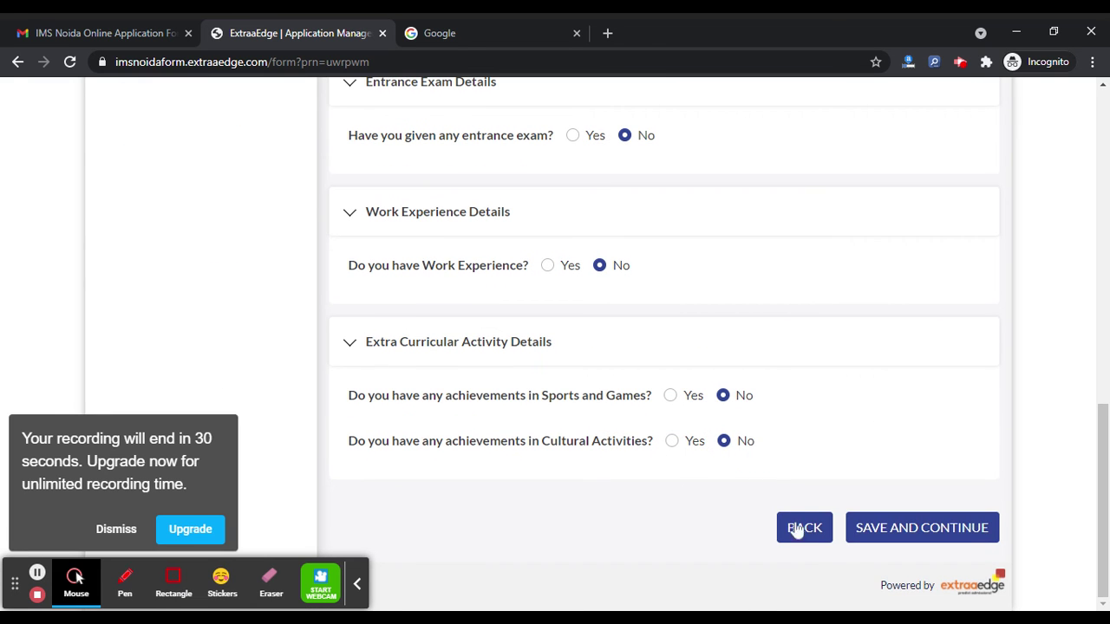
click(109, 530)
scroll(319, 366, up, 4)
scroll(257, 185, up, 5)
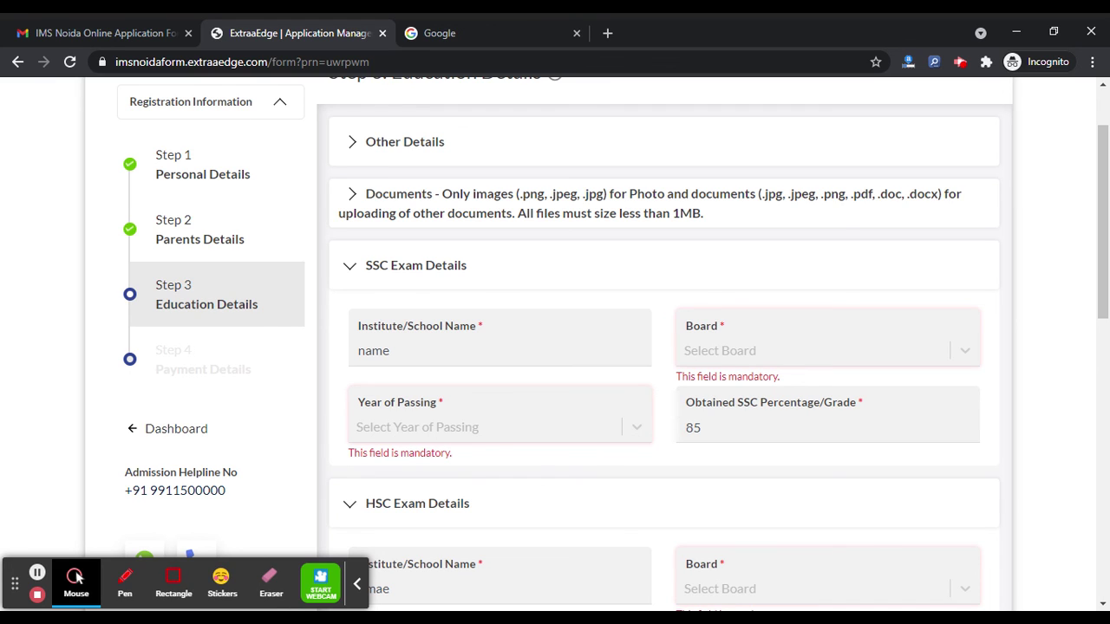
click(433, 265)
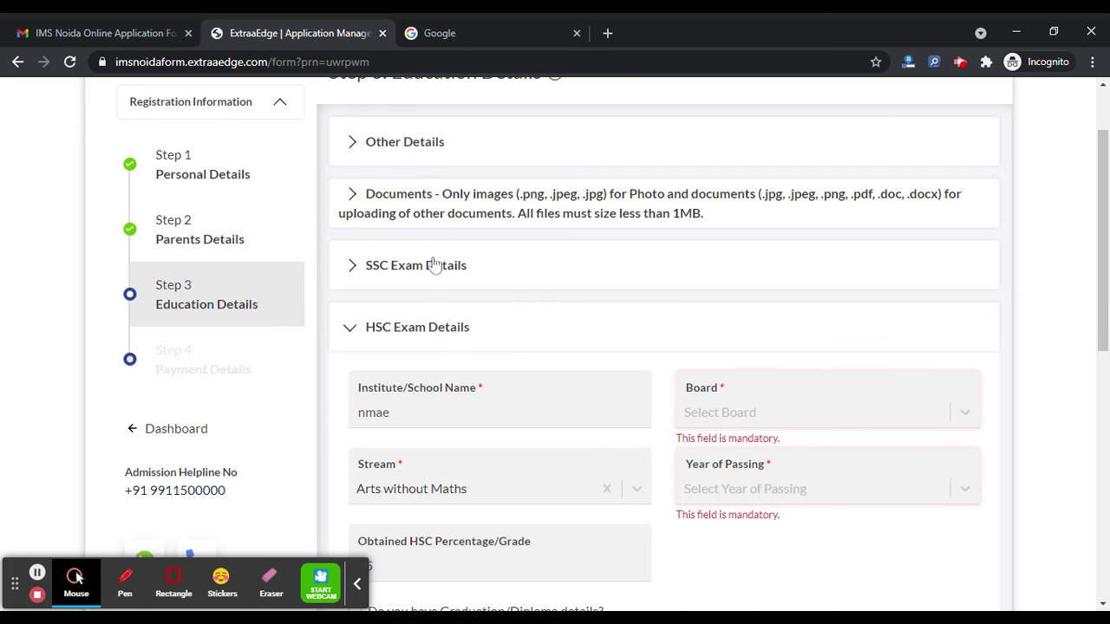
click(417, 329)
scroll(416, 335, down, 2)
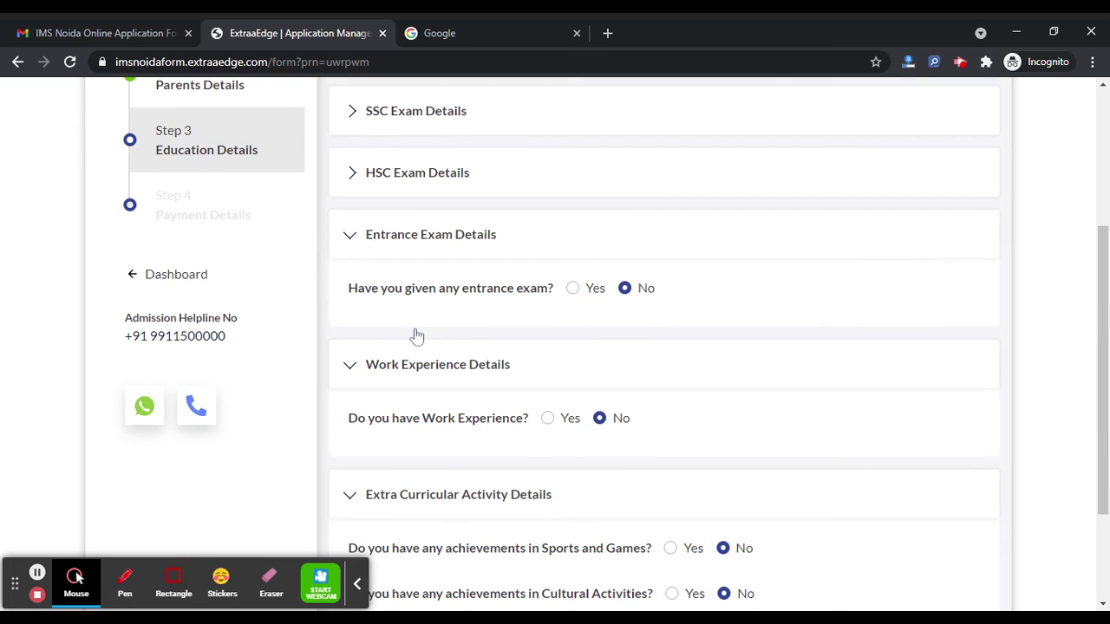